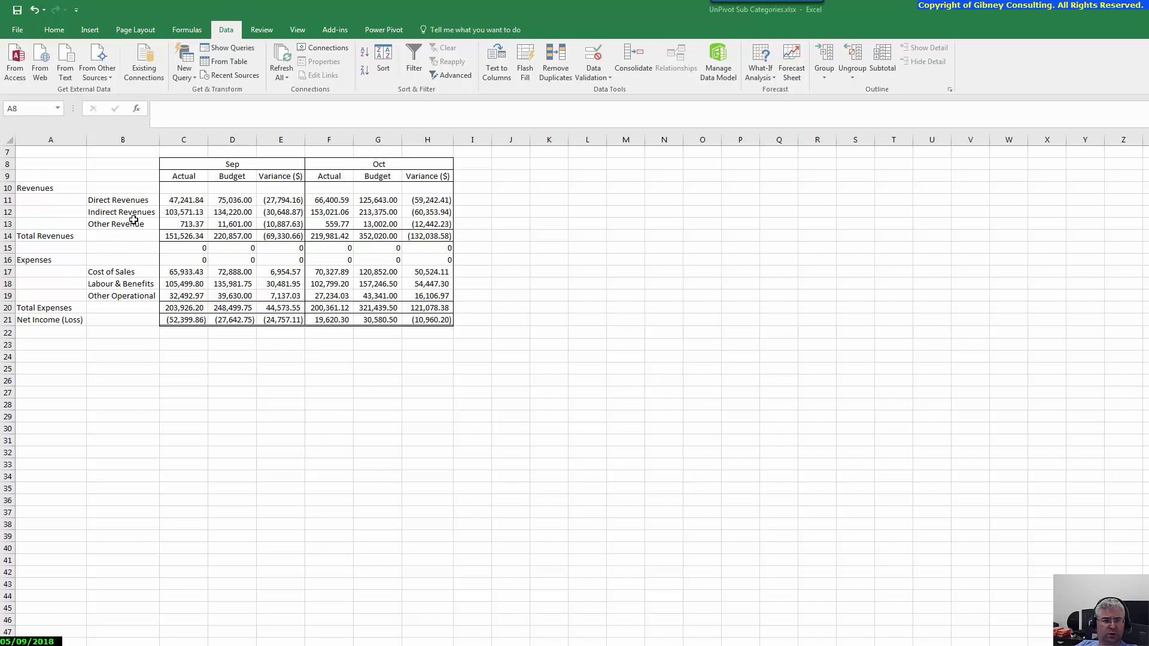
Define a workbook-scoped name Report for the report range A8:H21, including both header rows.
scroll(131, 218, up, 2)
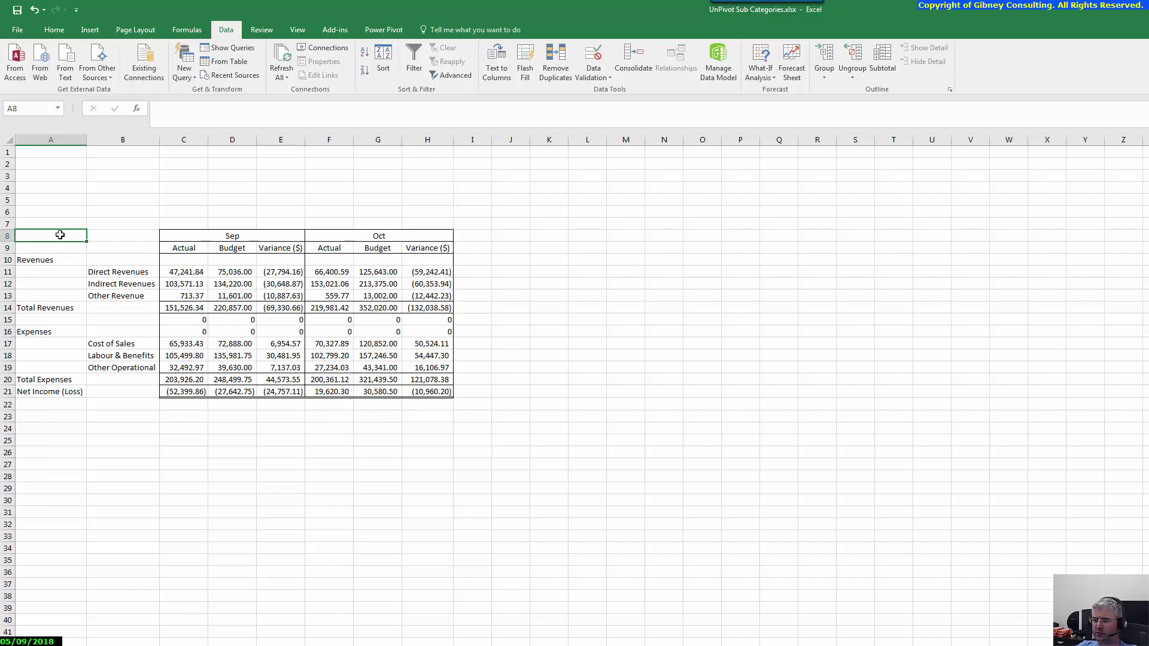
drag(60, 235, 444, 393)
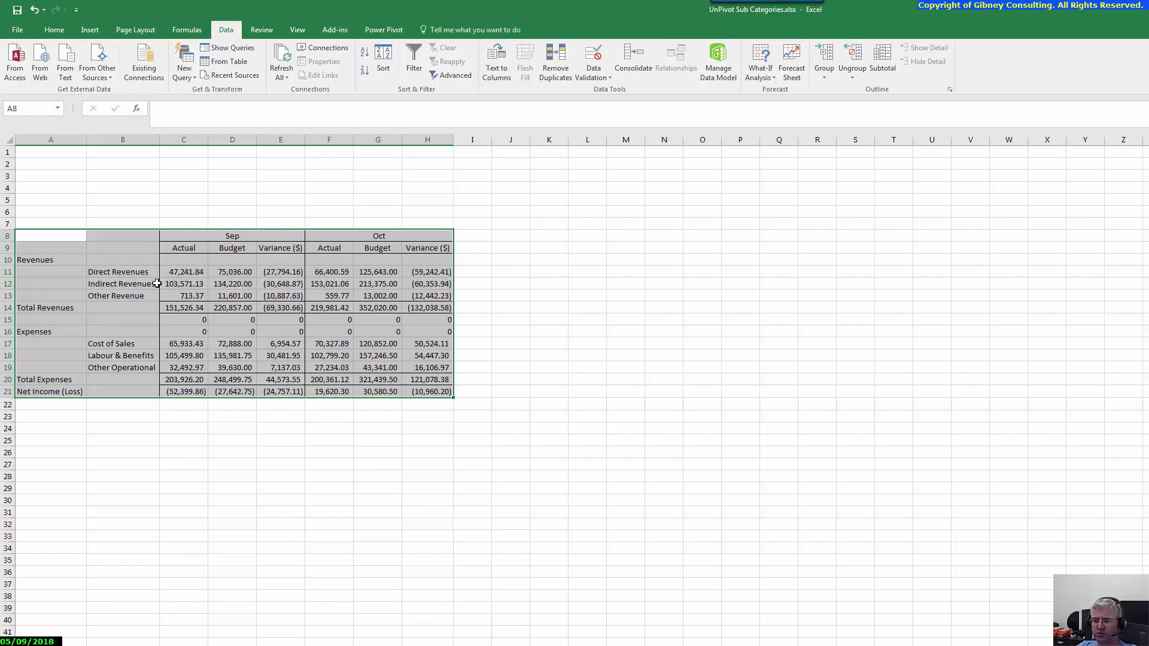
click(181, 33)
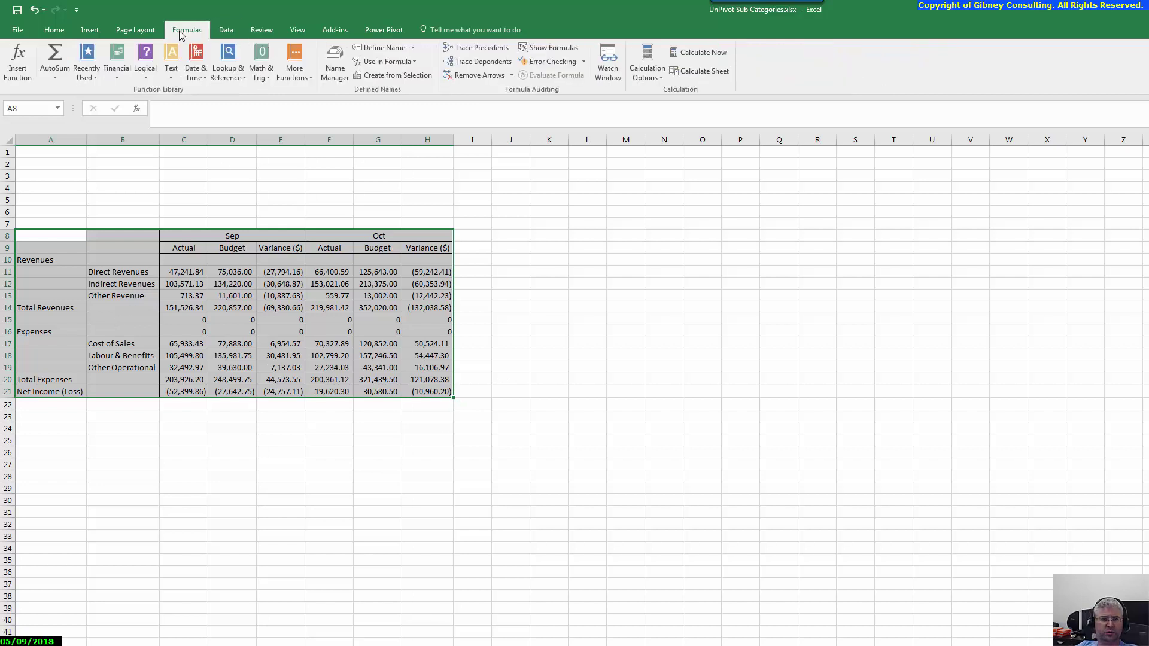
click(404, 49)
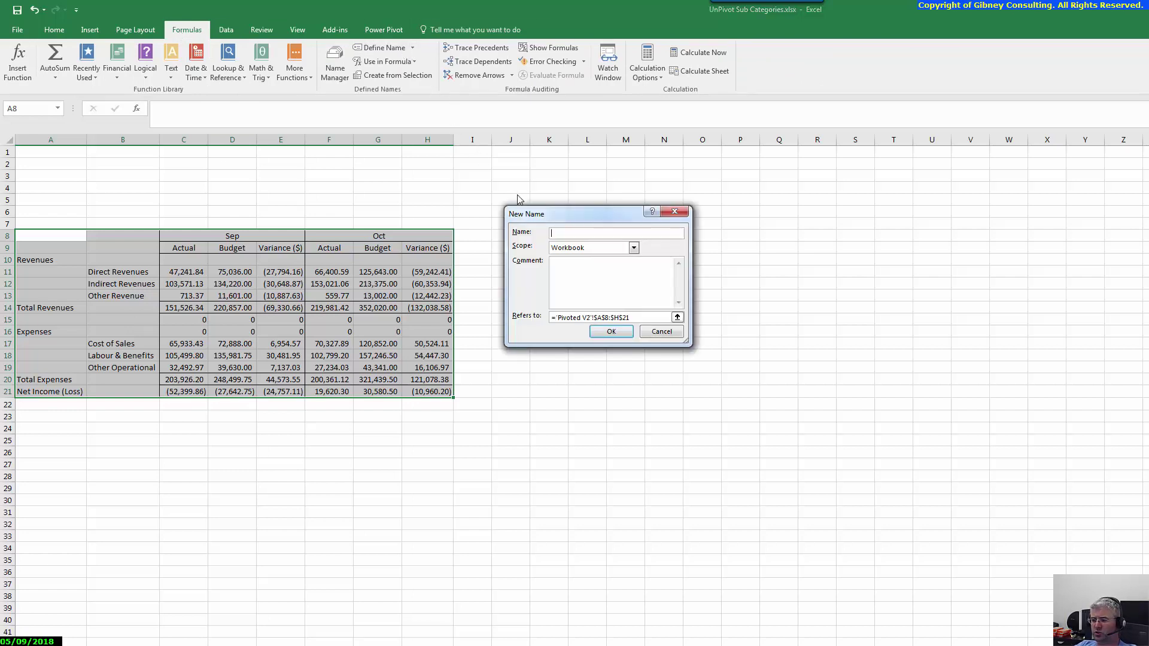
text(Report)
click(583, 281)
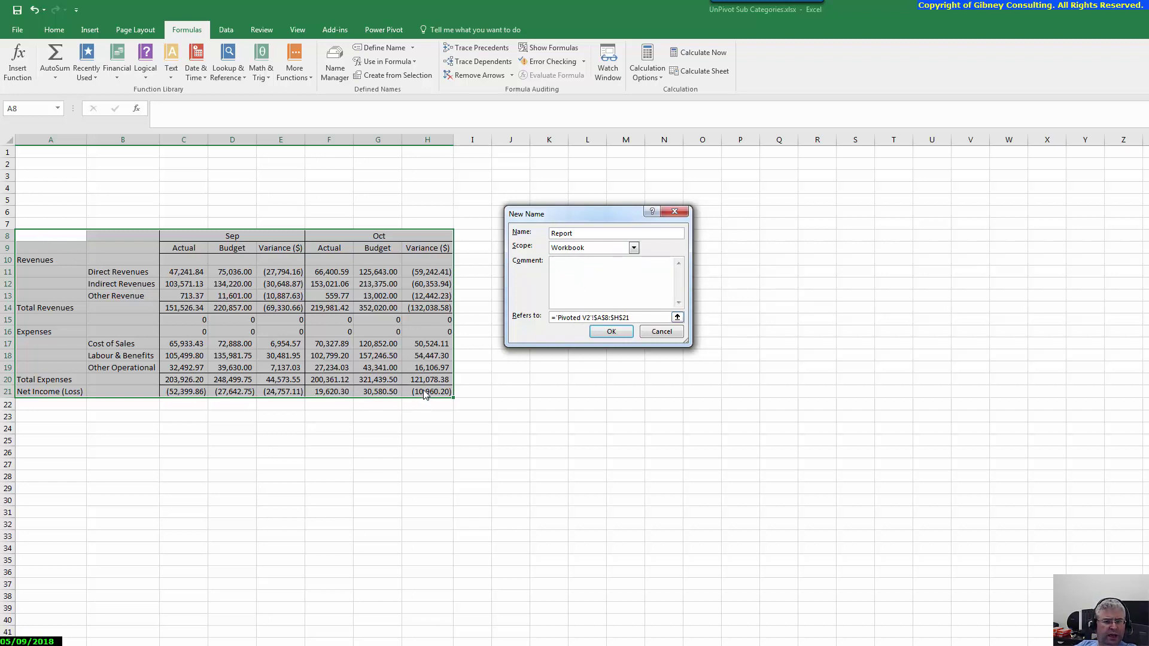
click(614, 334)
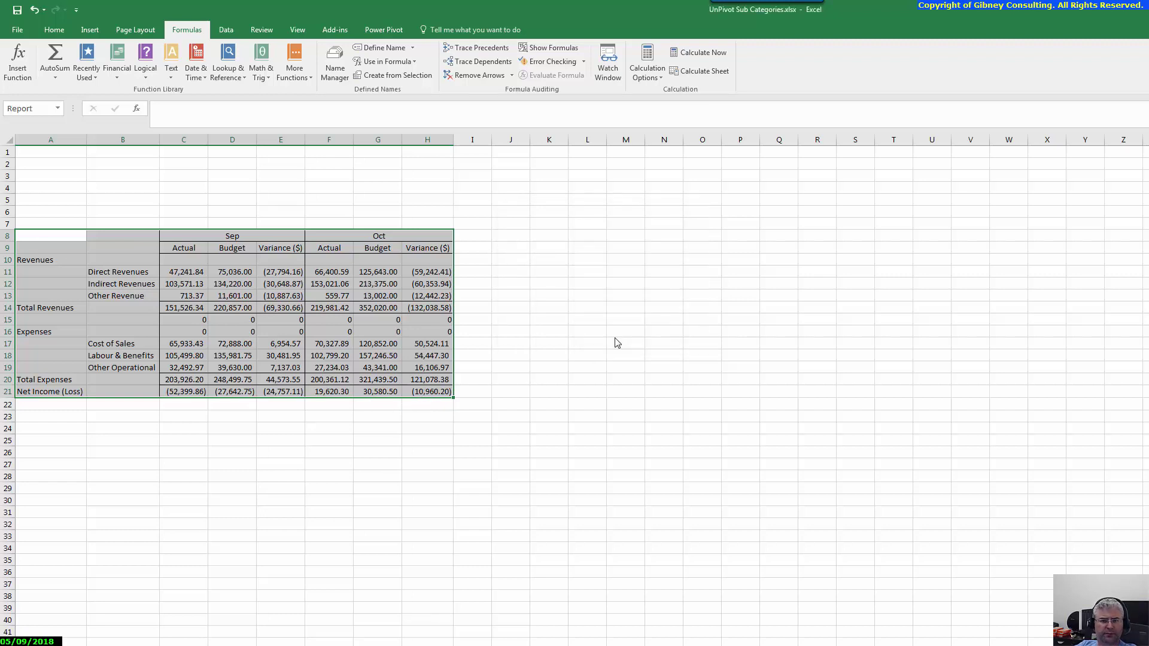
Load the named range Report into the Query Editor as a new query from the table.
click(55, 114)
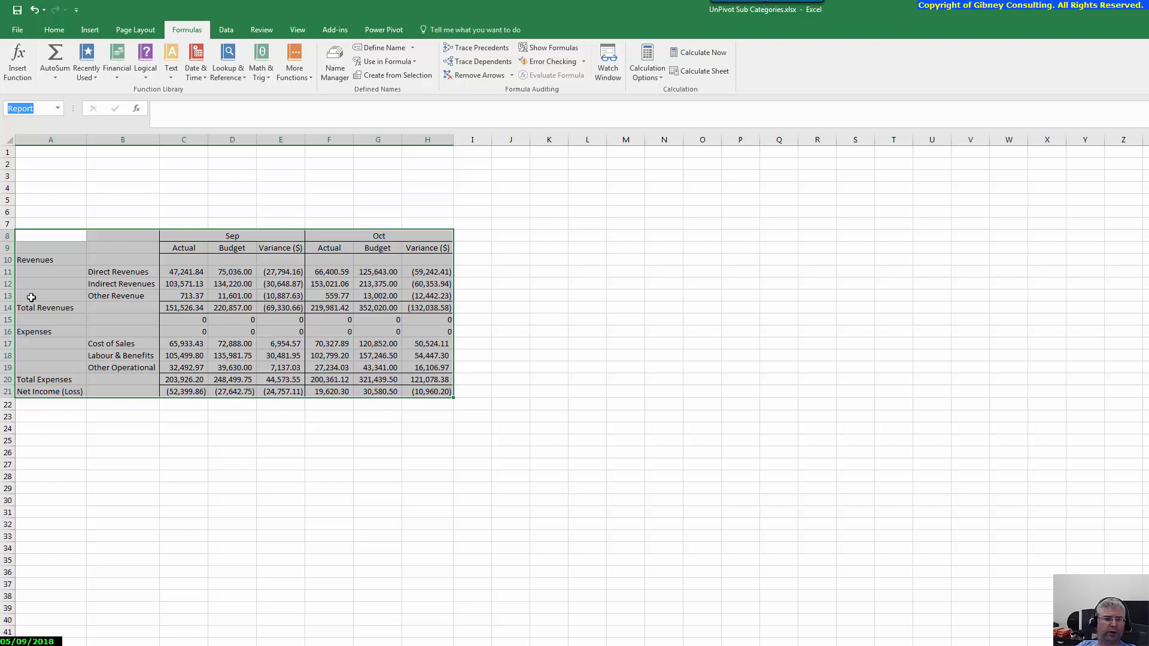
click(227, 33)
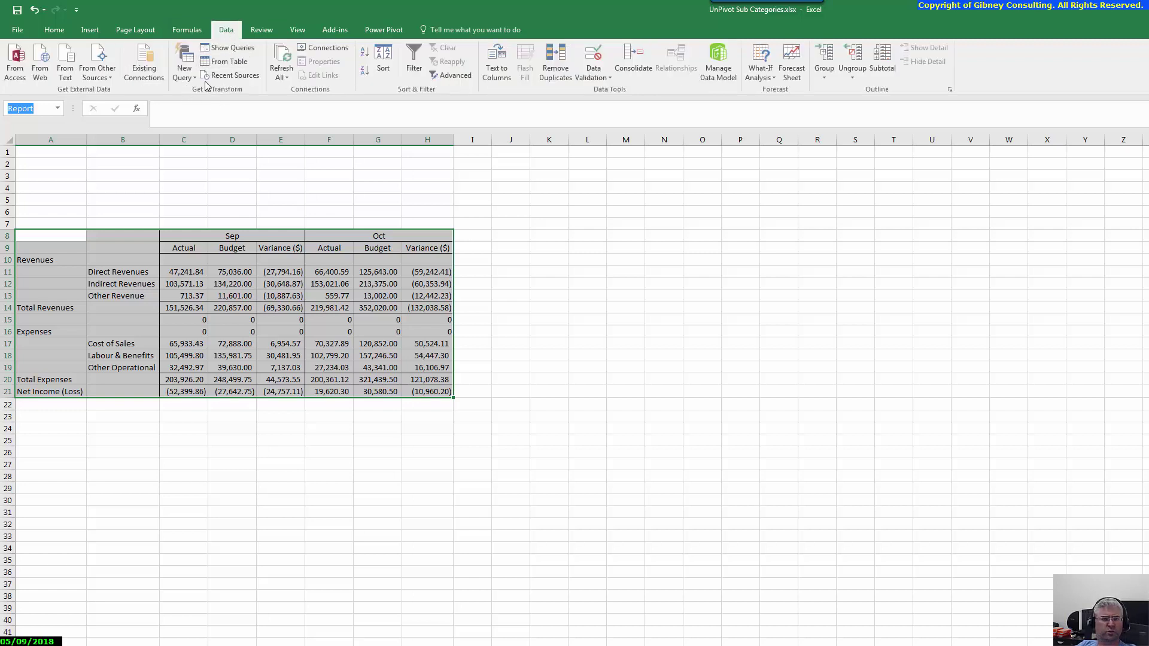
click(231, 63)
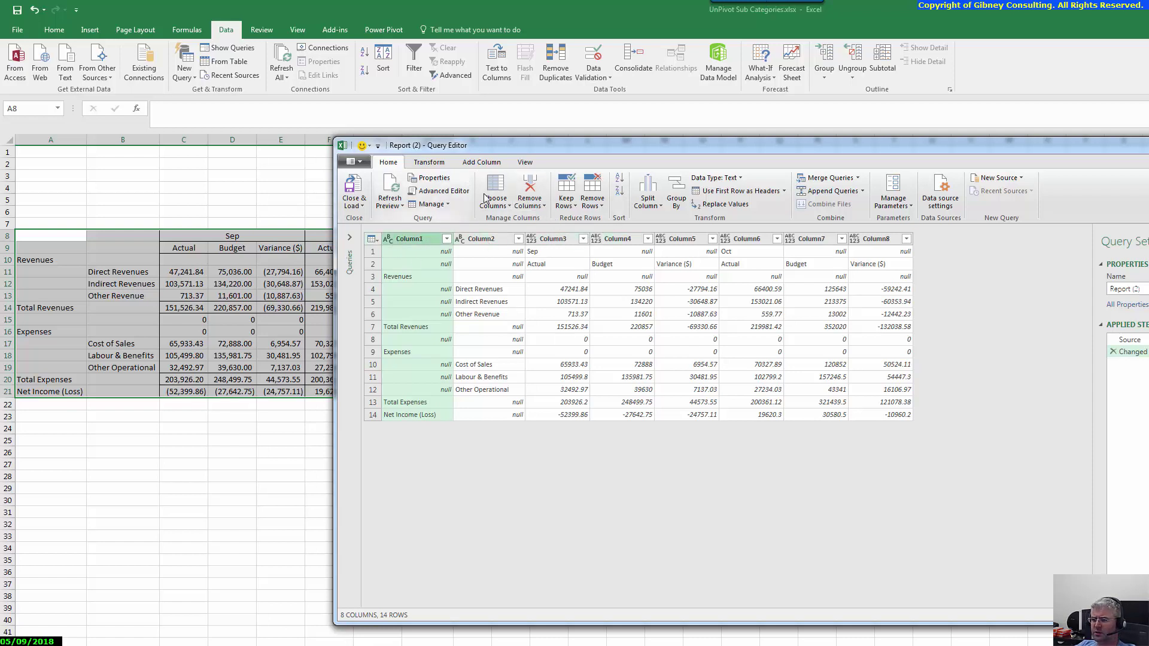
Fill Column1 down so that every row carries its revenue or expense category.
click(429, 162)
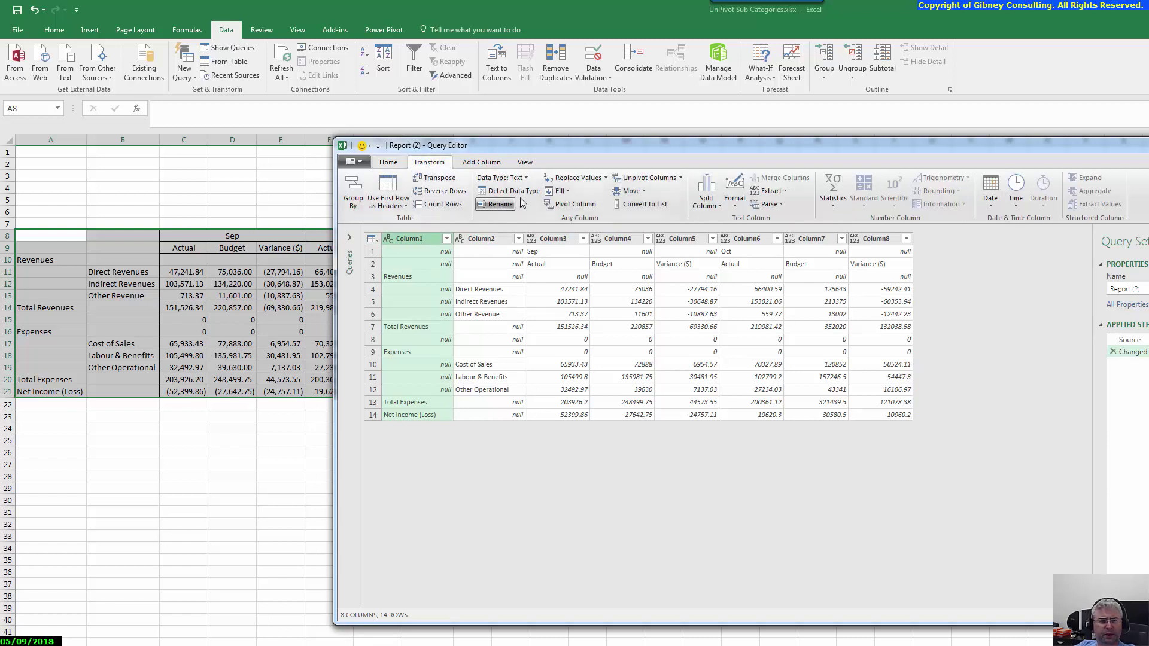
click(566, 192)
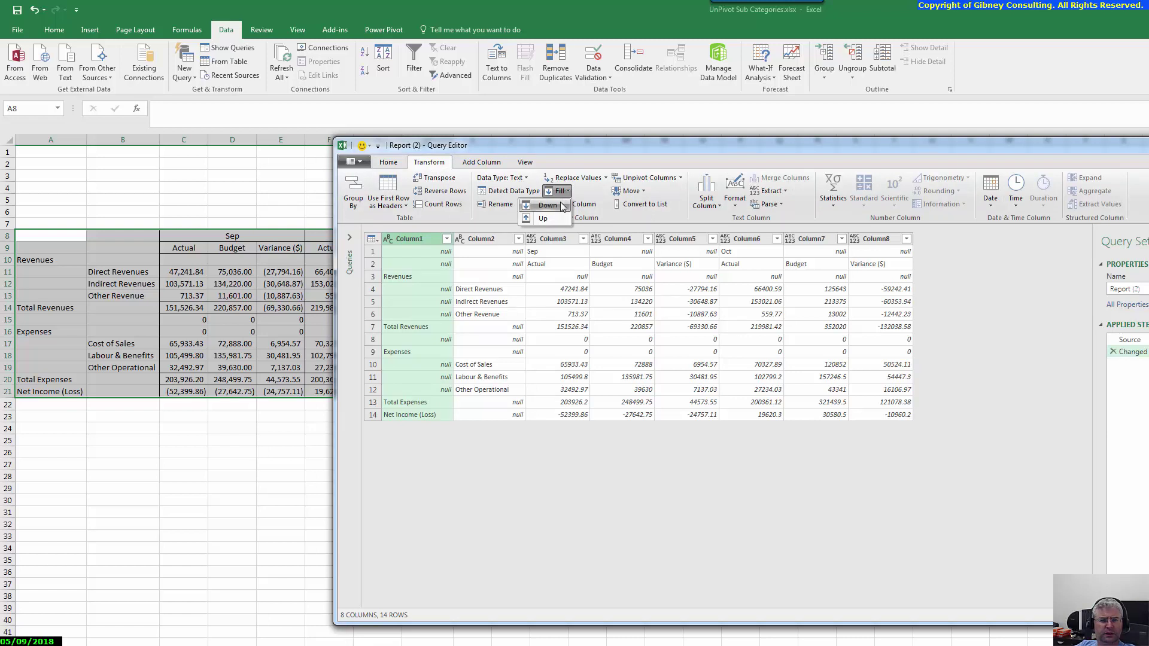
click(558, 206)
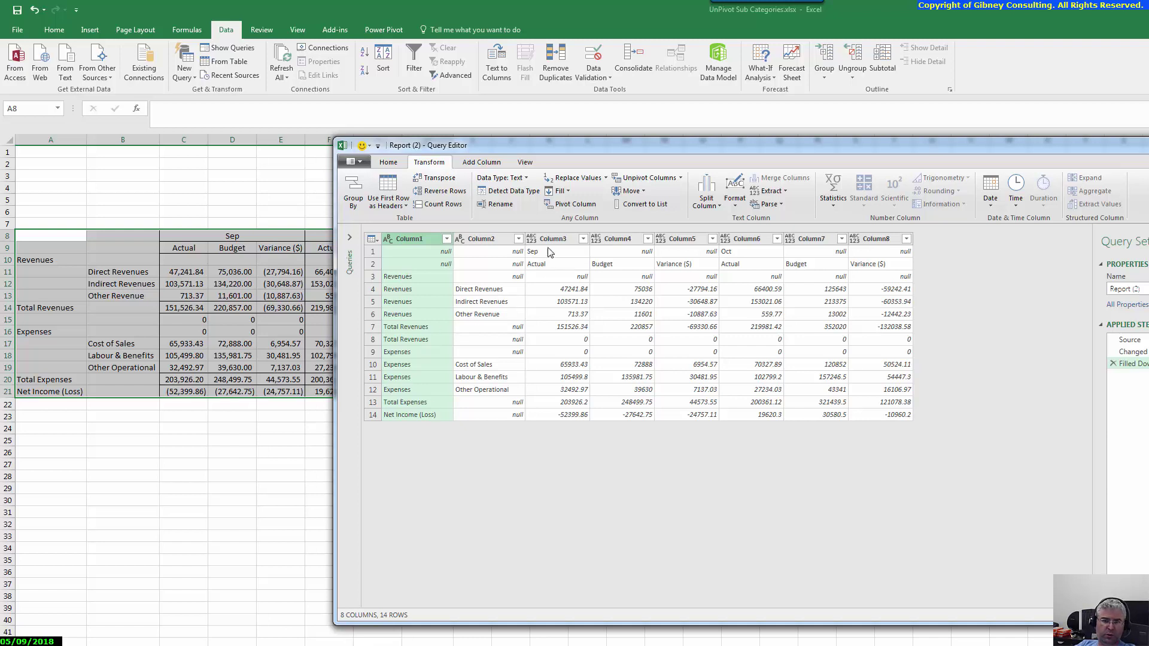
click(570, 190)
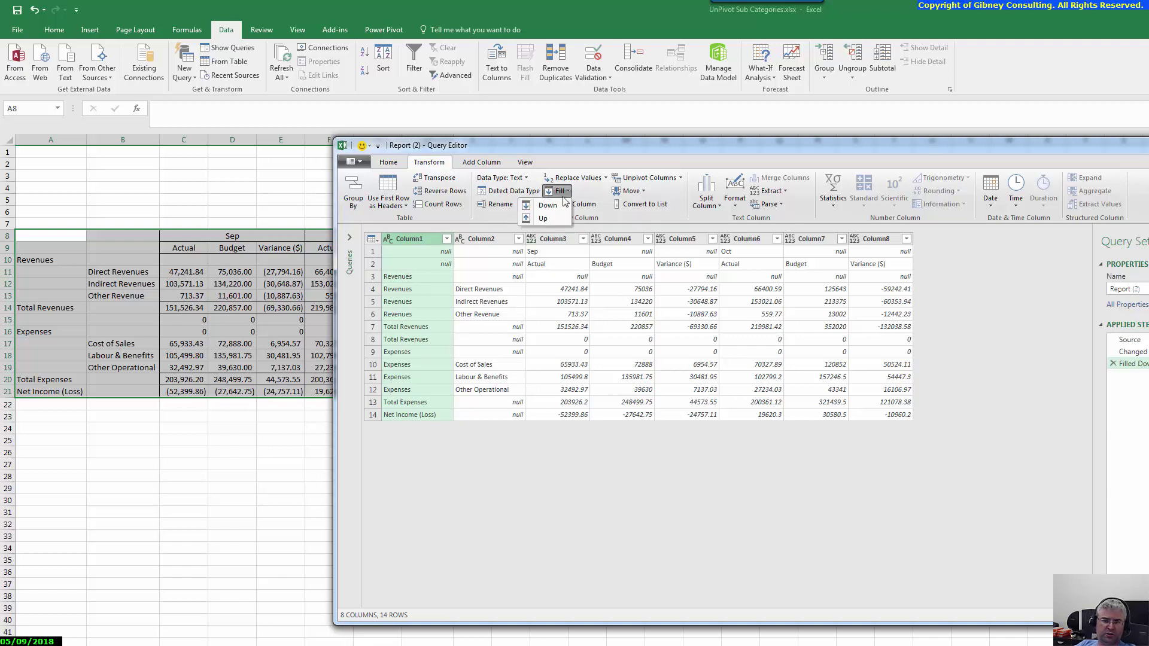
click(544, 149)
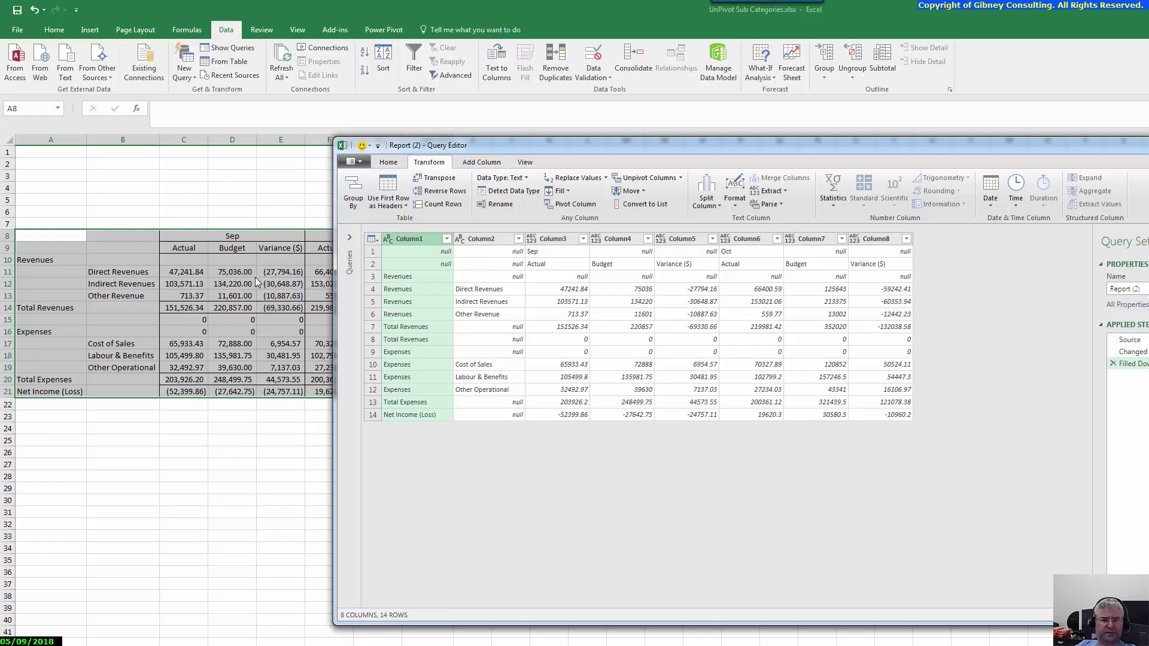
Transpose the table and fill the month names in Column1 down.
click(453, 182)
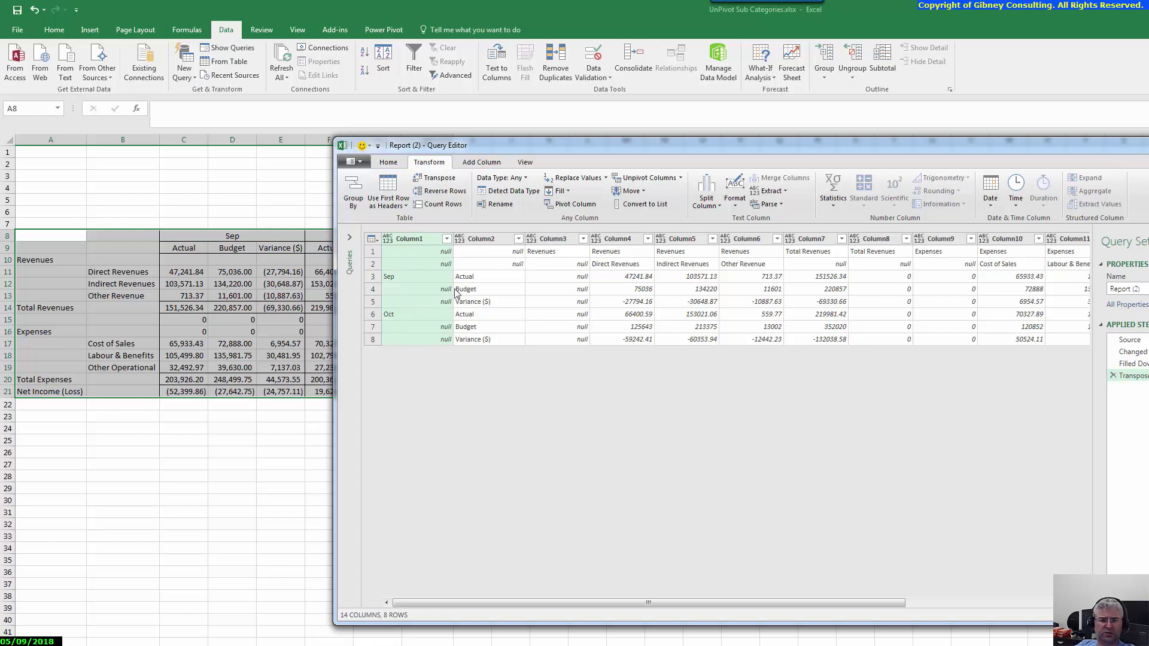
click(561, 191)
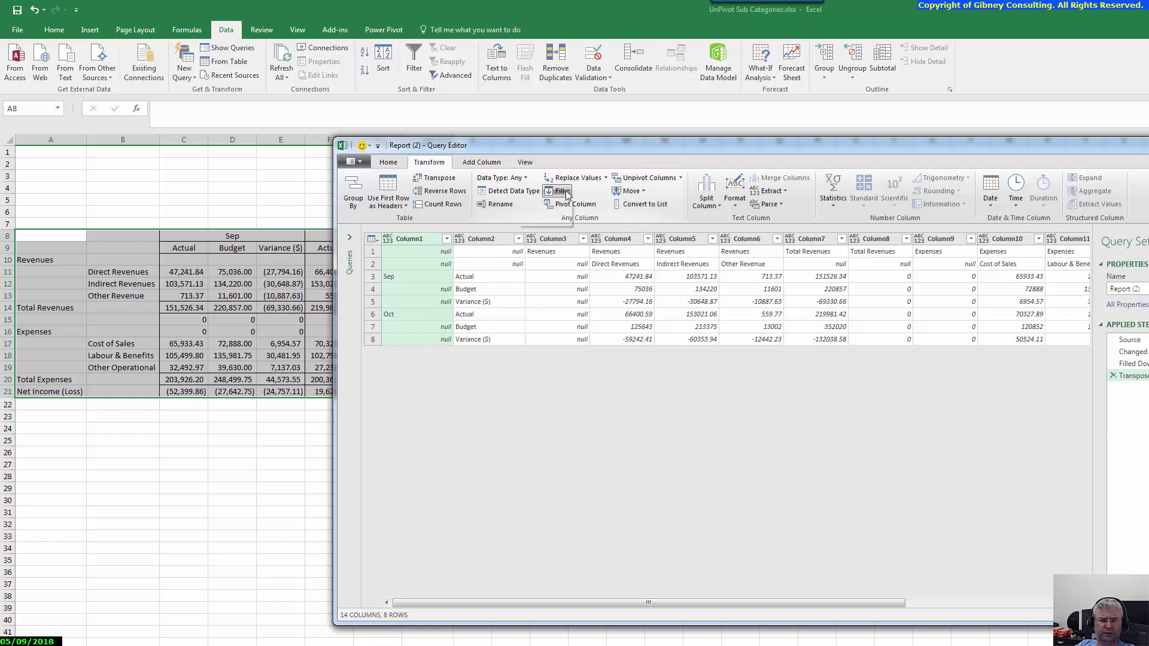
click(547, 205)
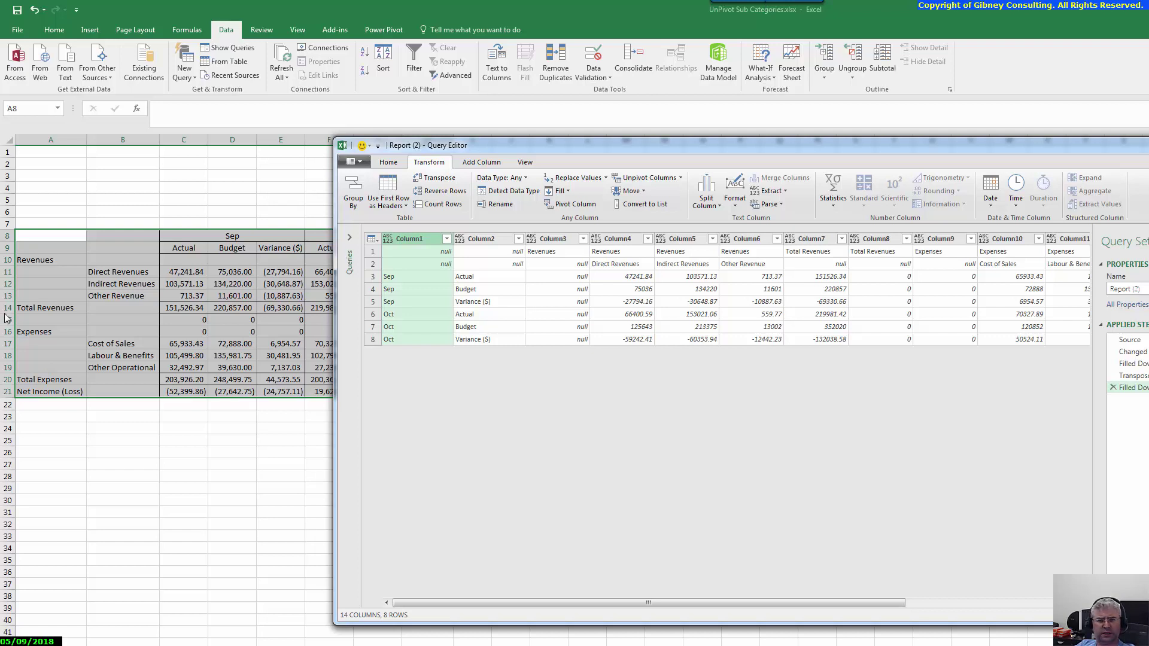
Merge Column1 and Column2 into a column named Merged, using the custom separator "|".
ctrl+click(504, 239)
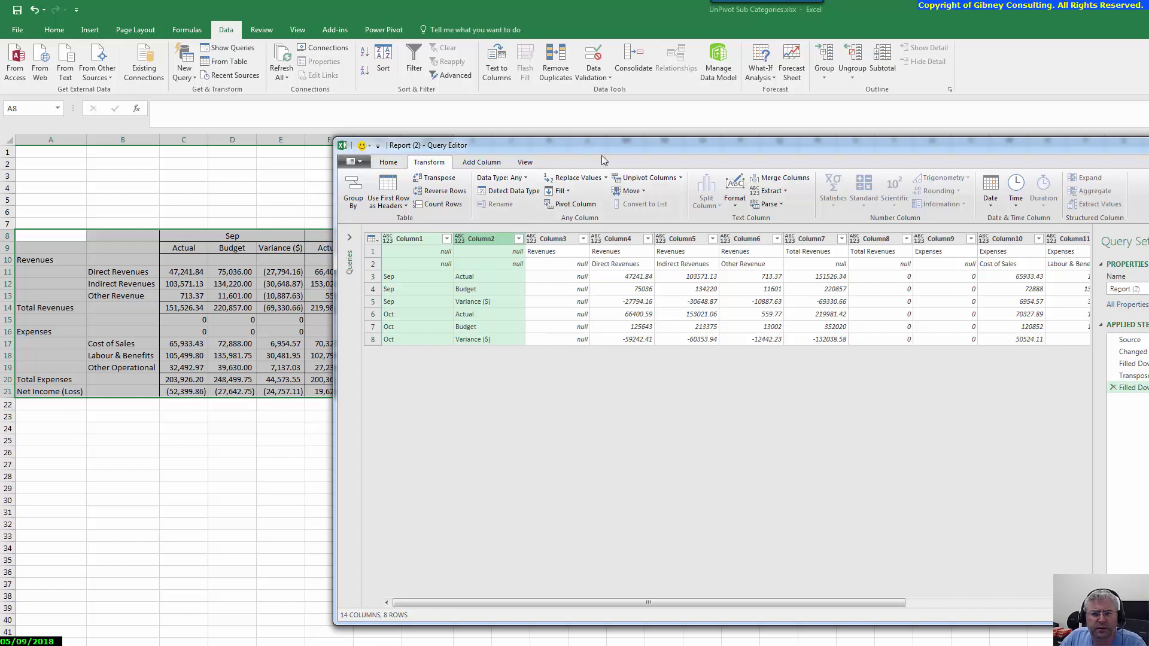
click(764, 179)
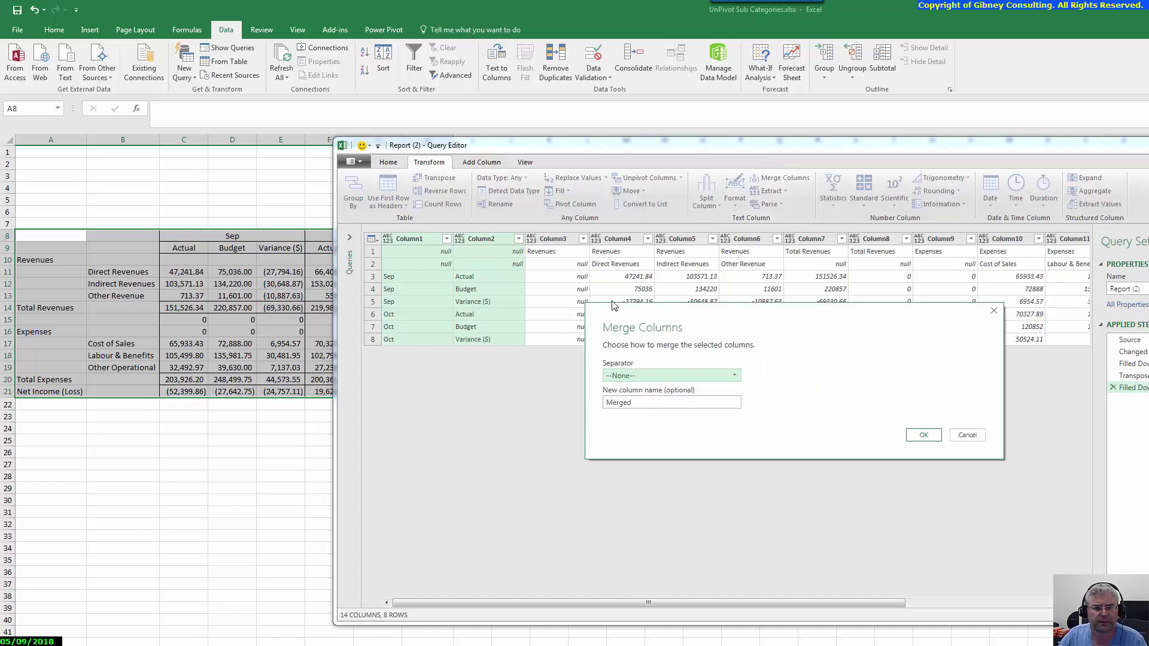
click(737, 381)
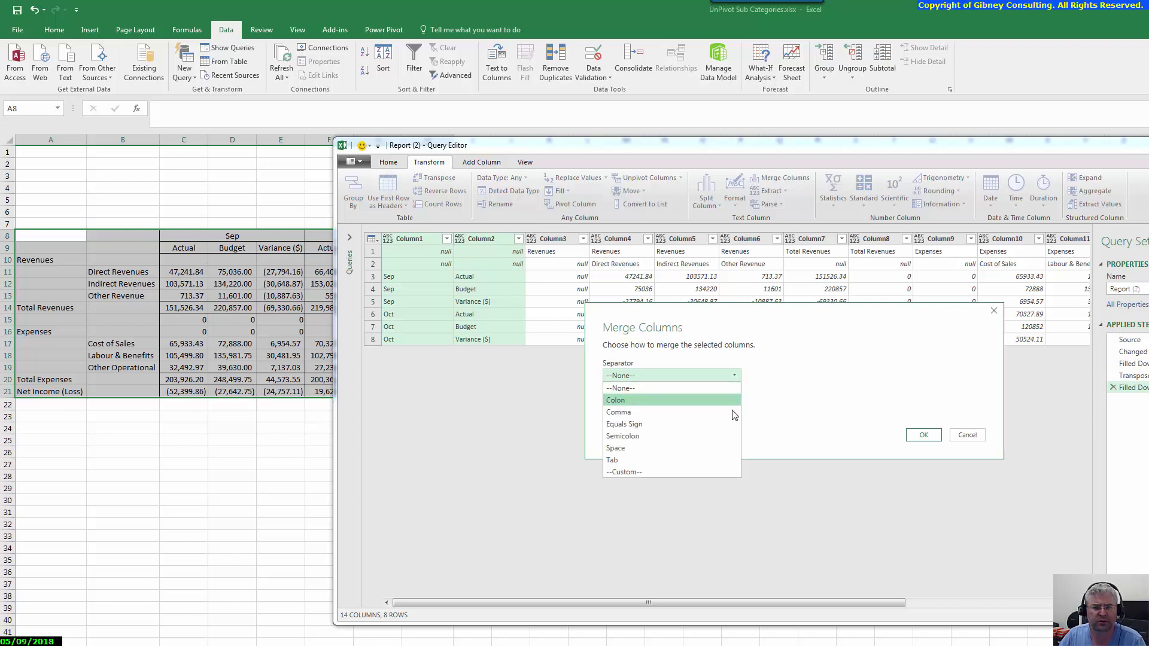
click(728, 469)
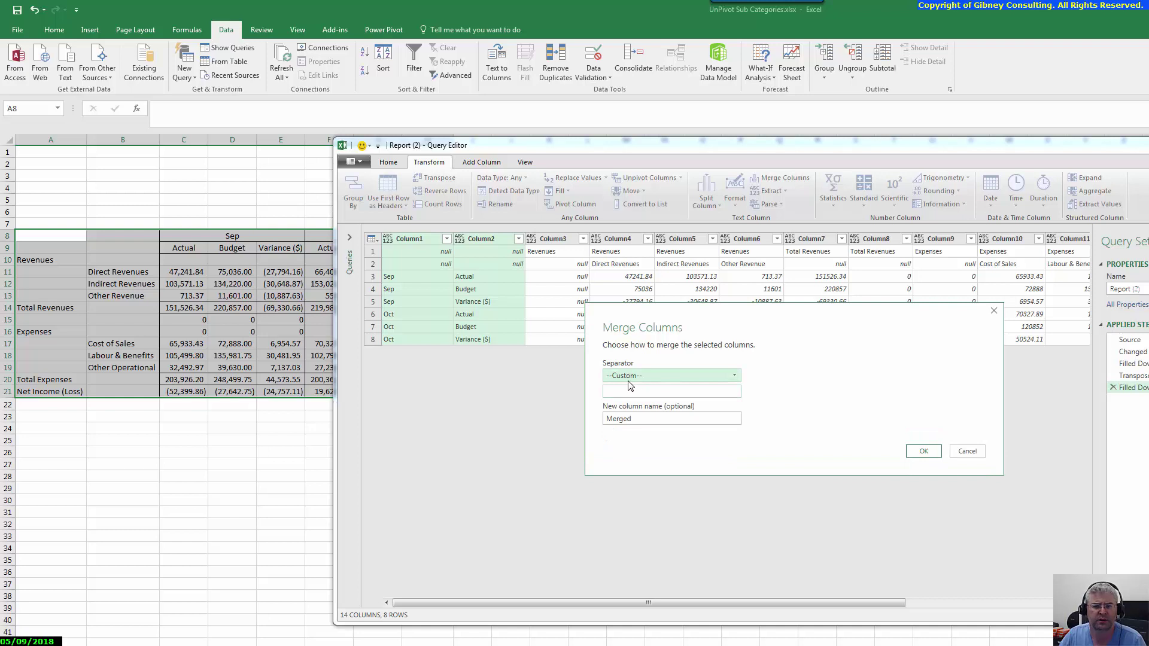
click(735, 376)
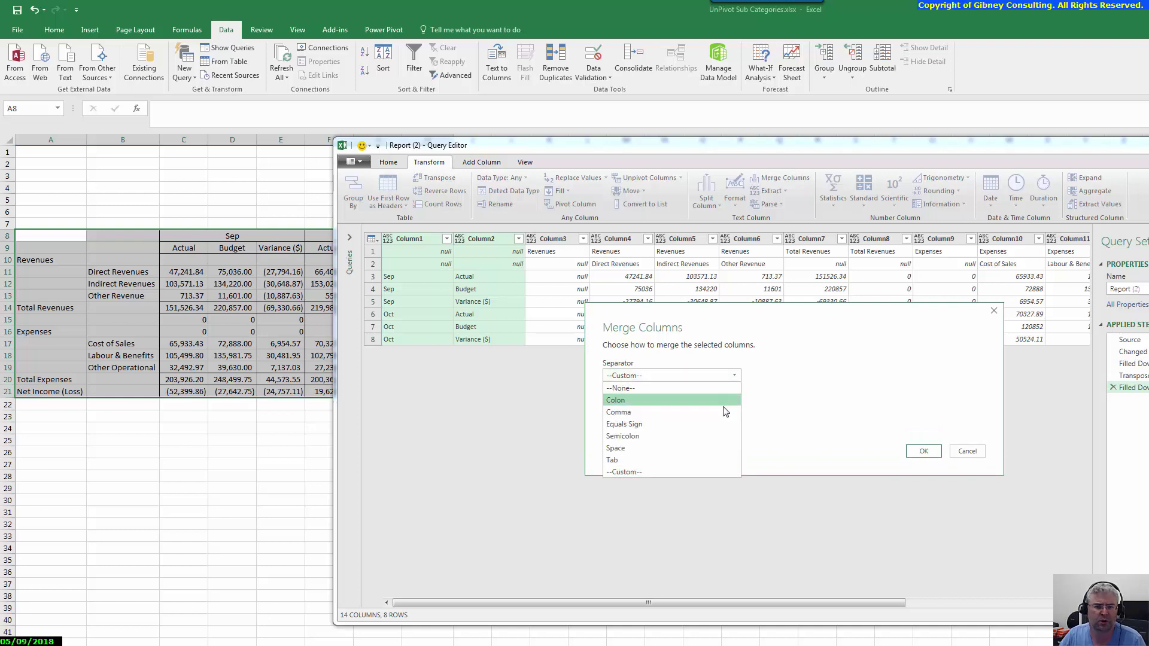
click(695, 376)
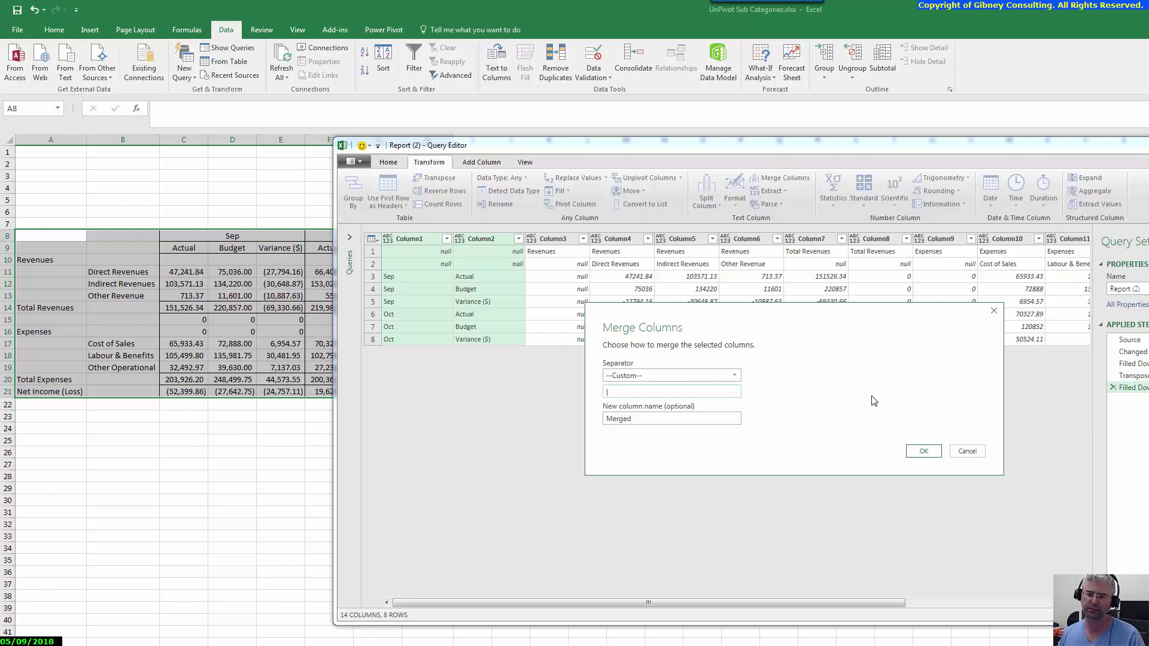
click(922, 454)
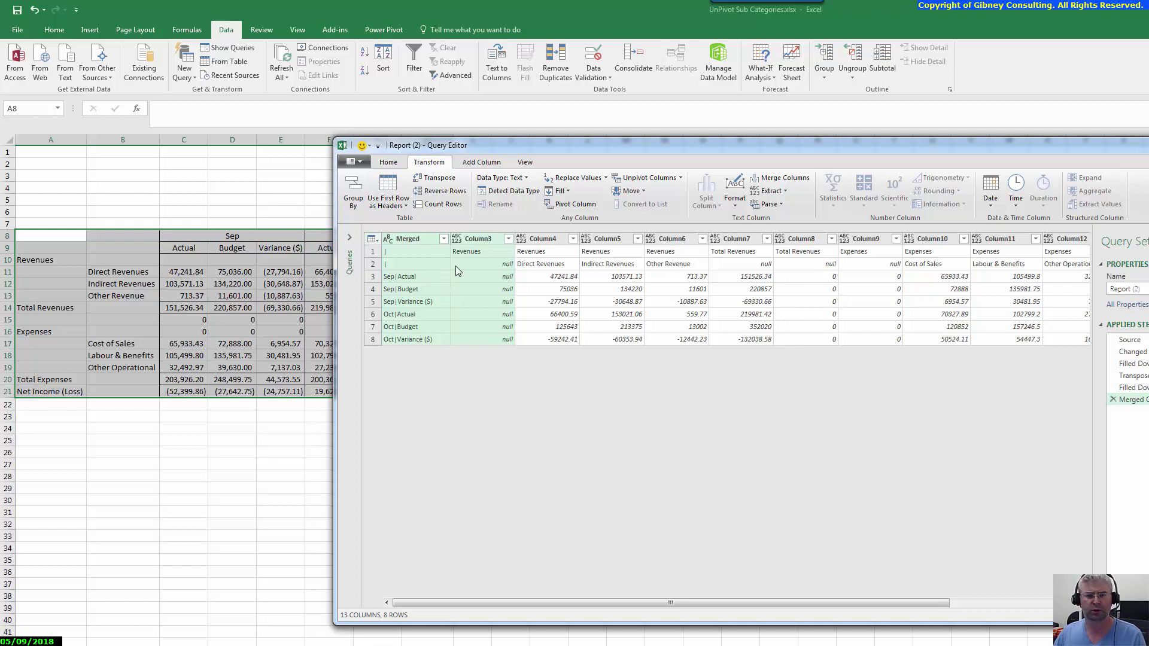
Transpose the table back and use its first row as headers.
click(415, 261)
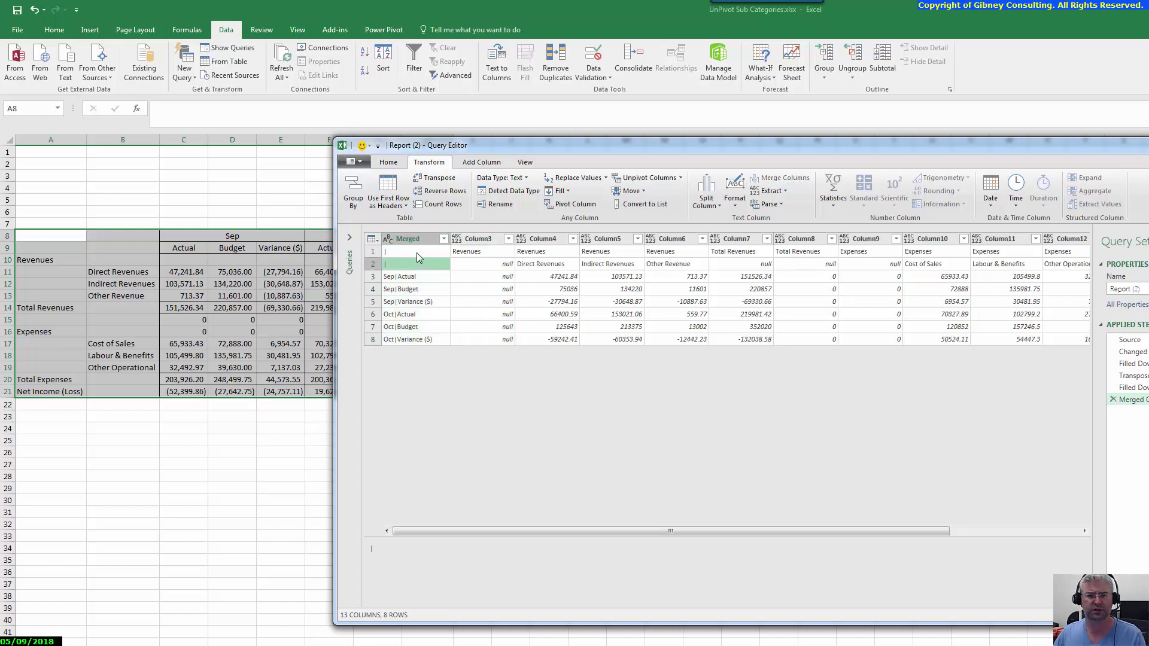
click(416, 252)
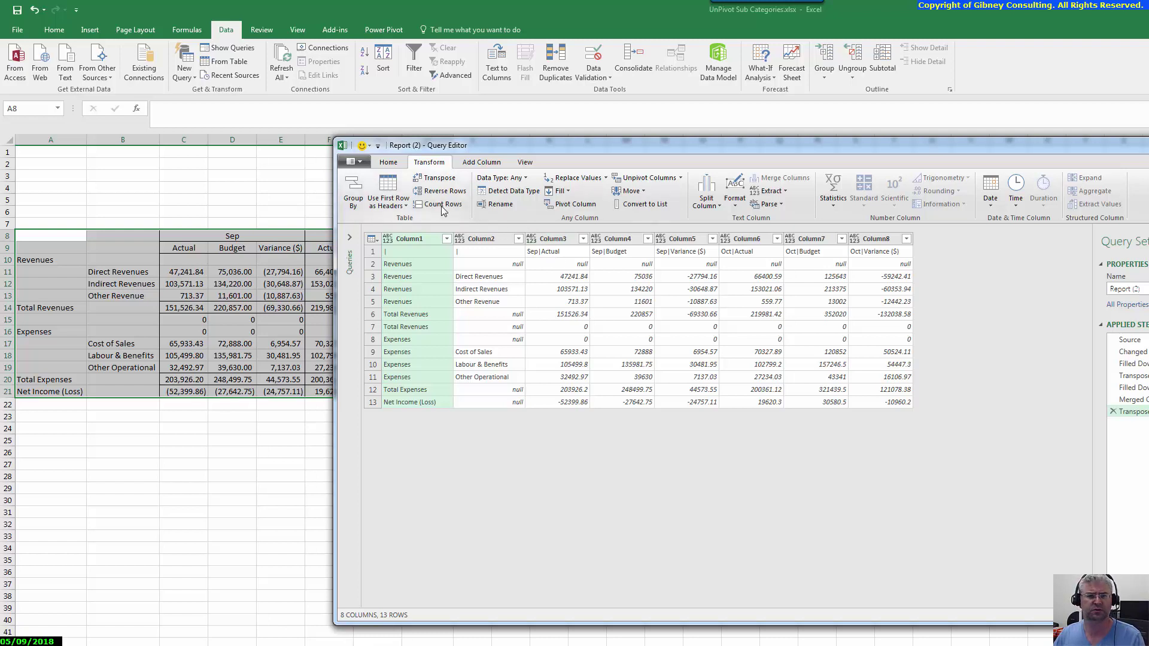
click(401, 190)
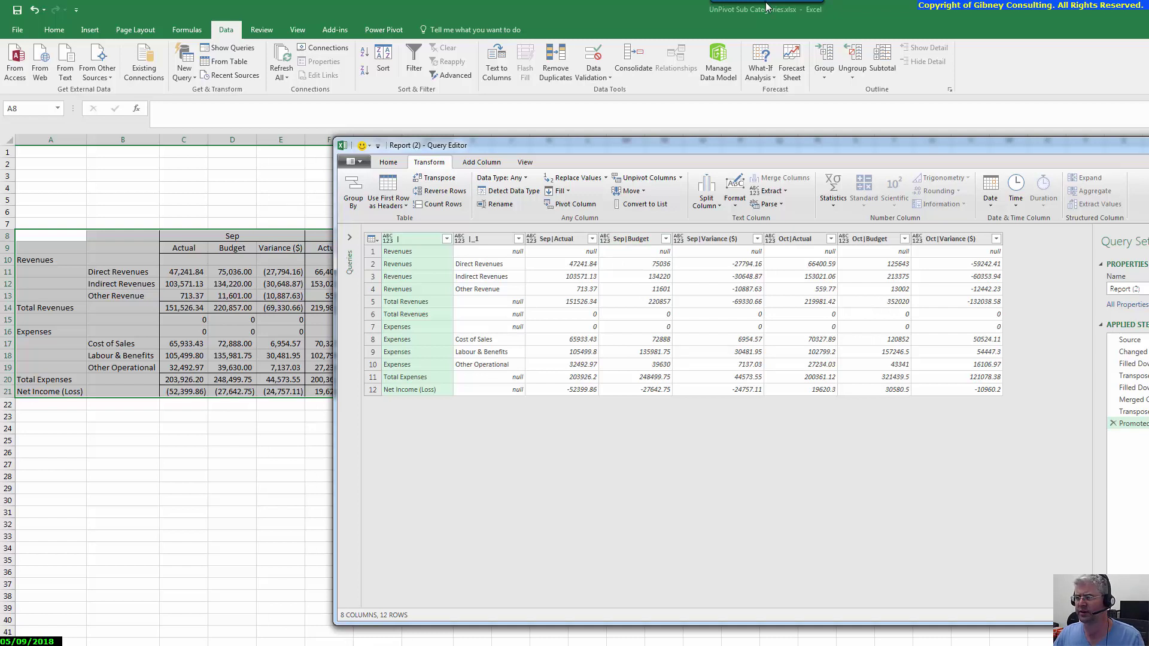
Rename the first column, which holds the revenue and expense categories, to Class.
right_click(419, 236)
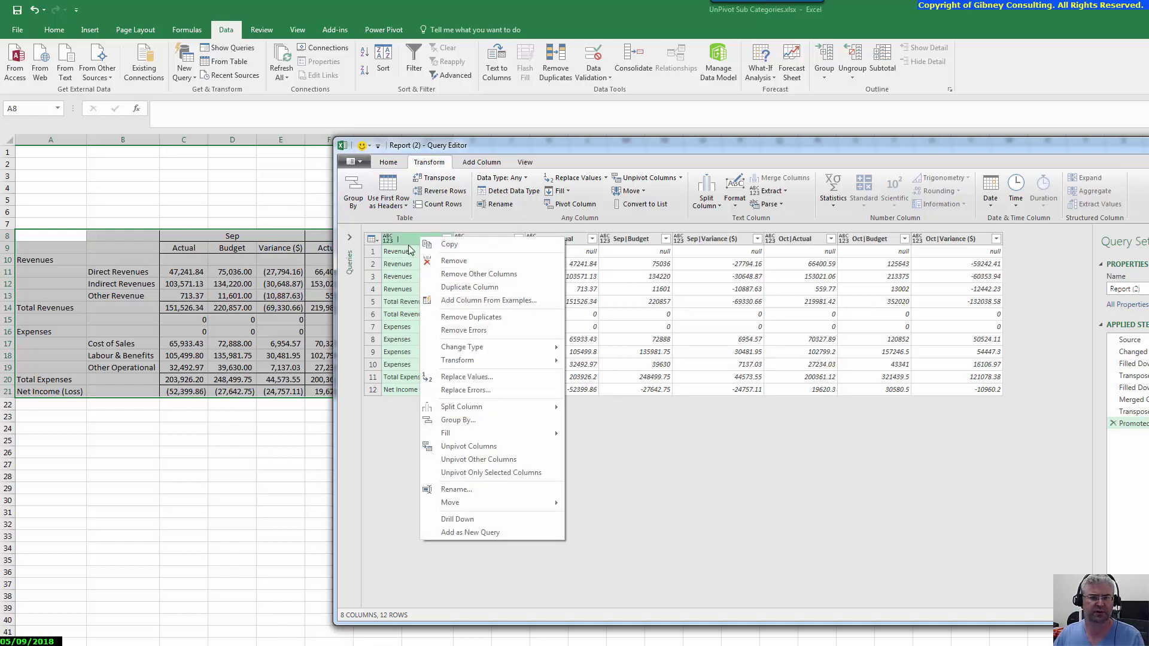
right_click(407, 244)
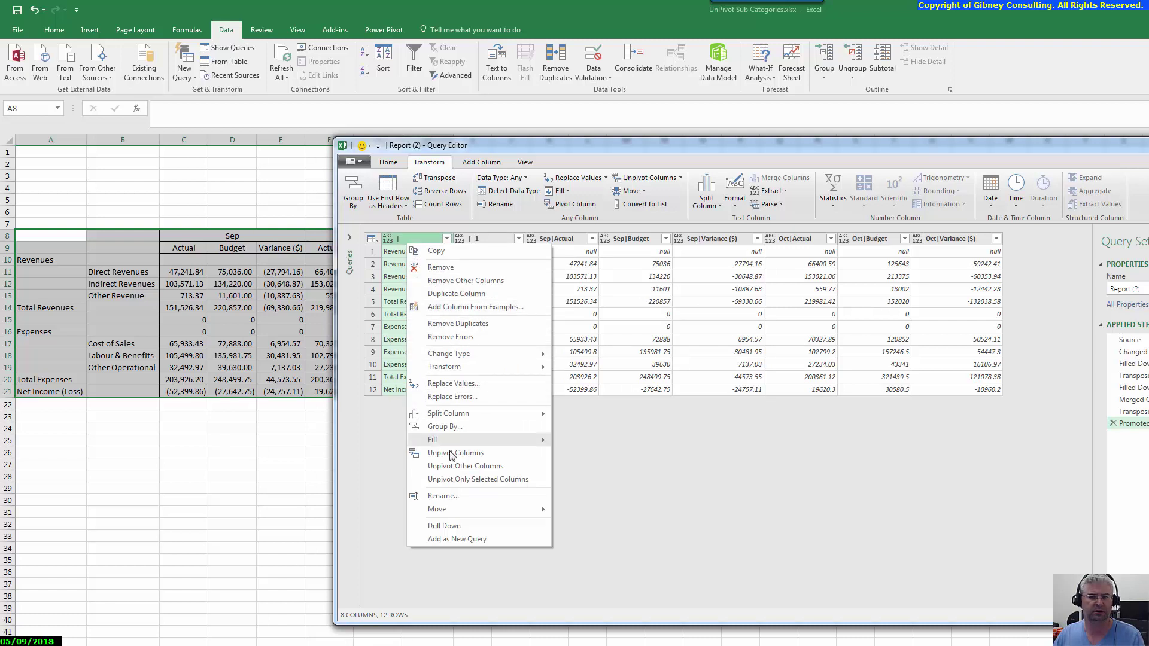
click(469, 499)
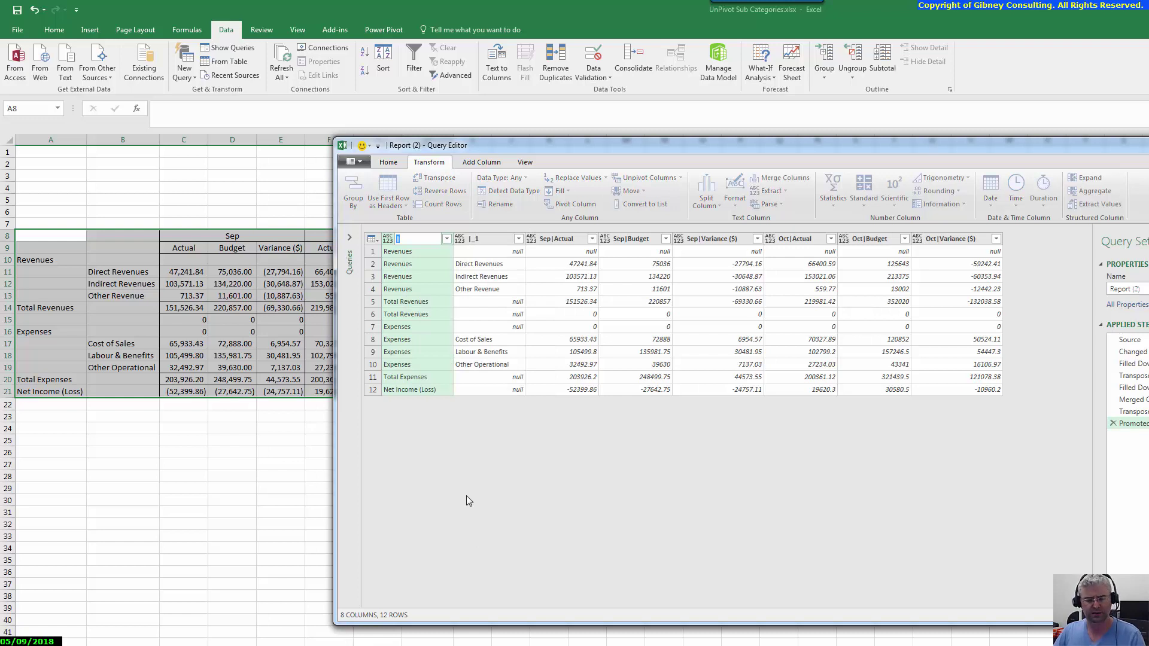
text(Class)
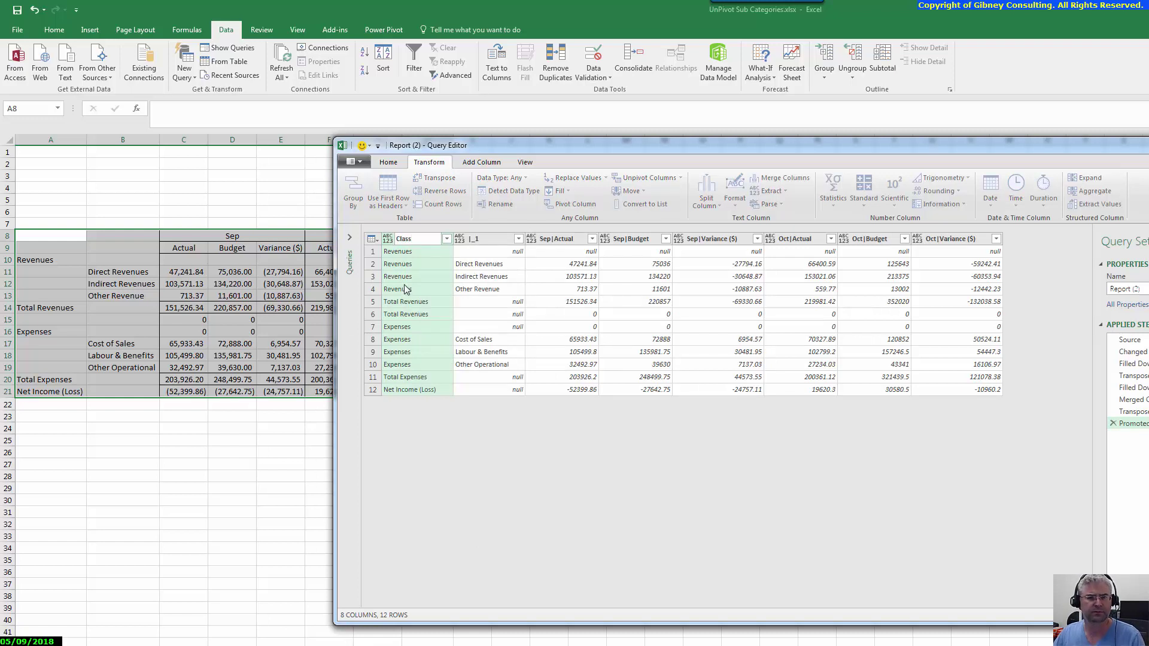
key(Return)
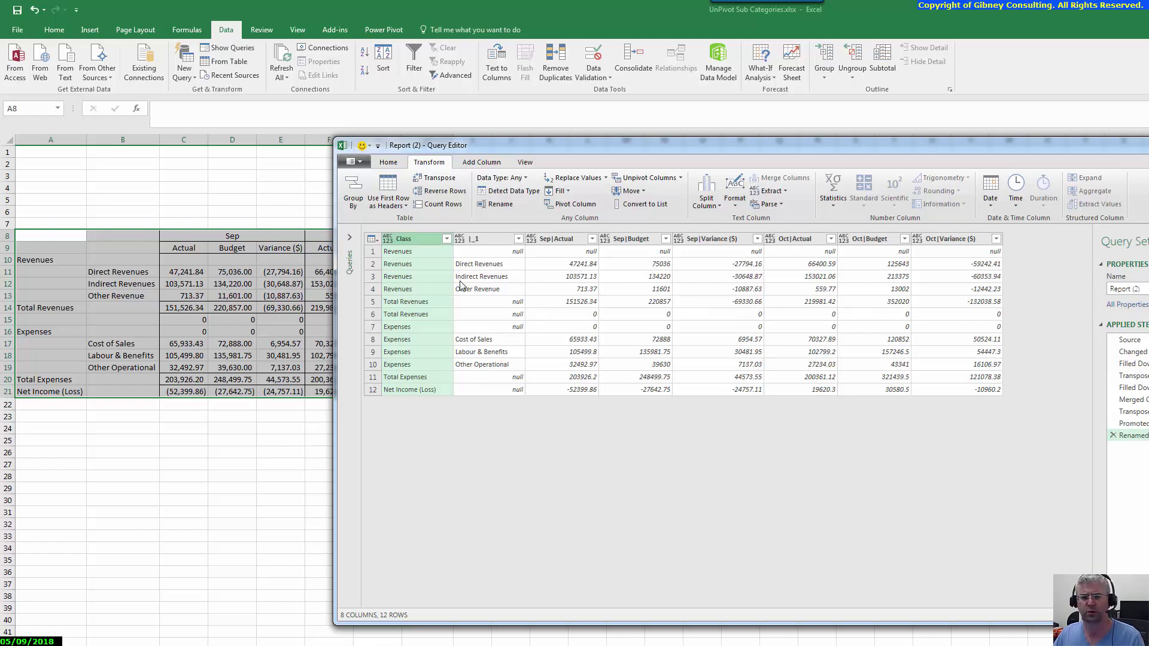
click(486, 241)
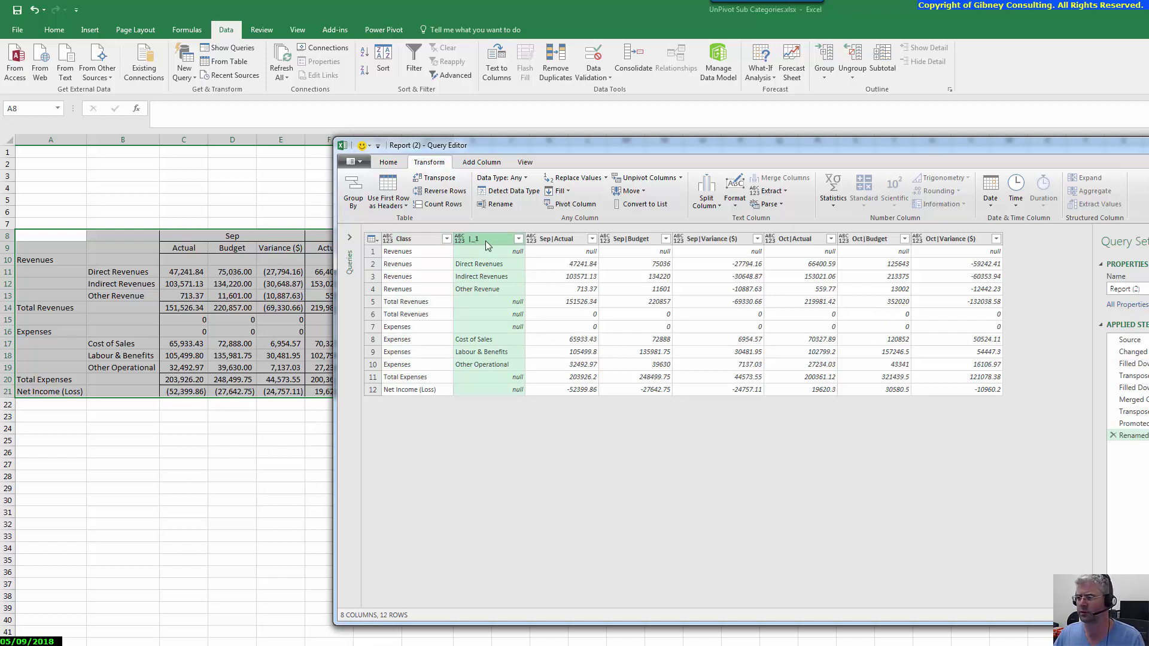
right_click(486, 241)
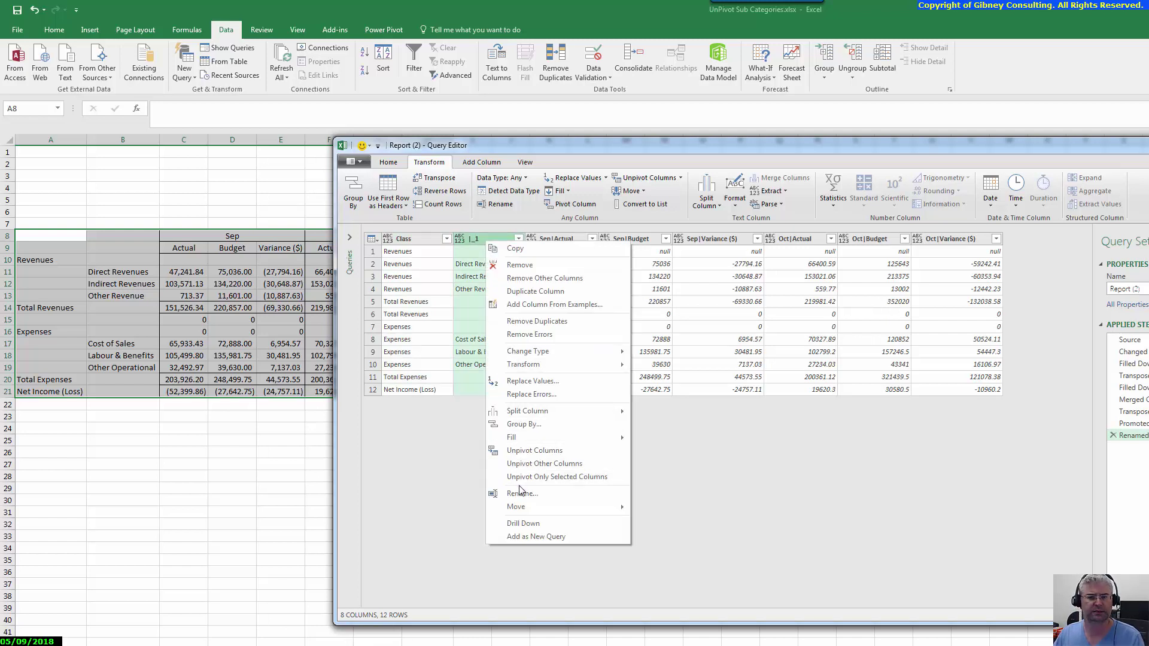
key(Escape)
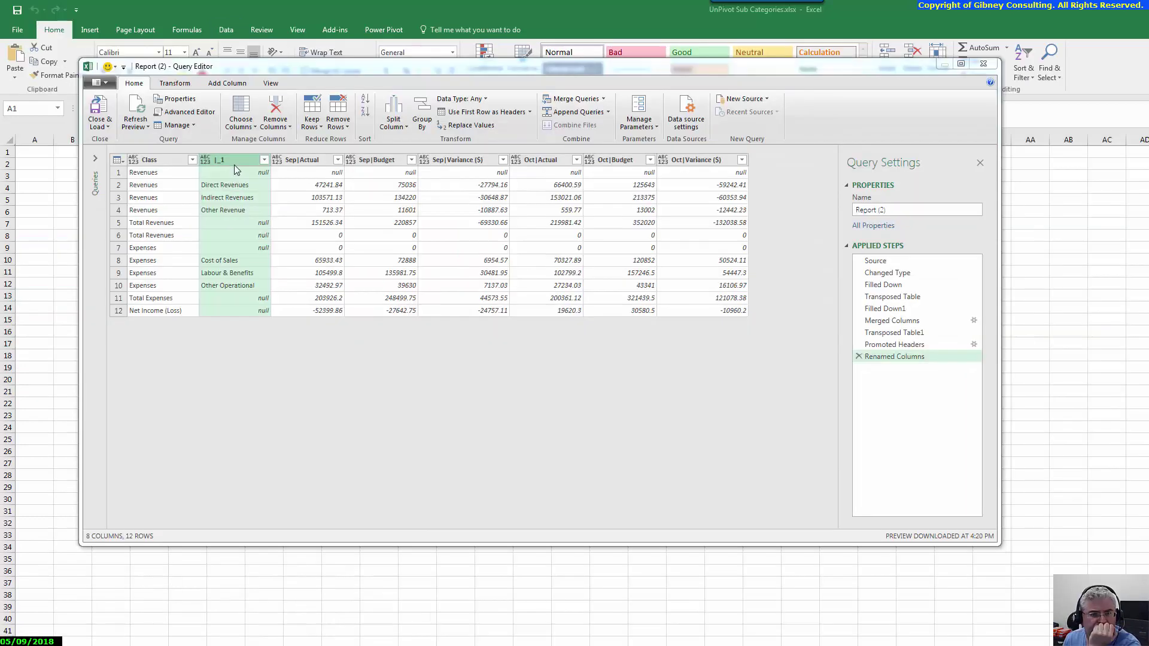
Rename the second column, which holds the sub-categories, to Account.
right_click(235, 164)
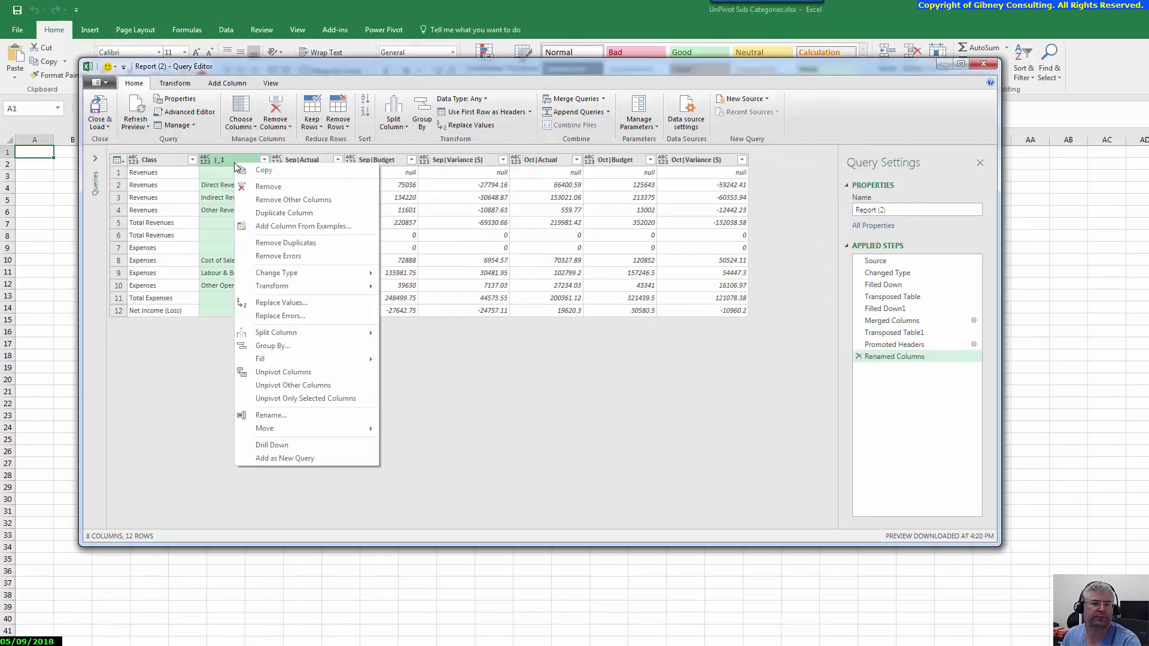
click(299, 416)
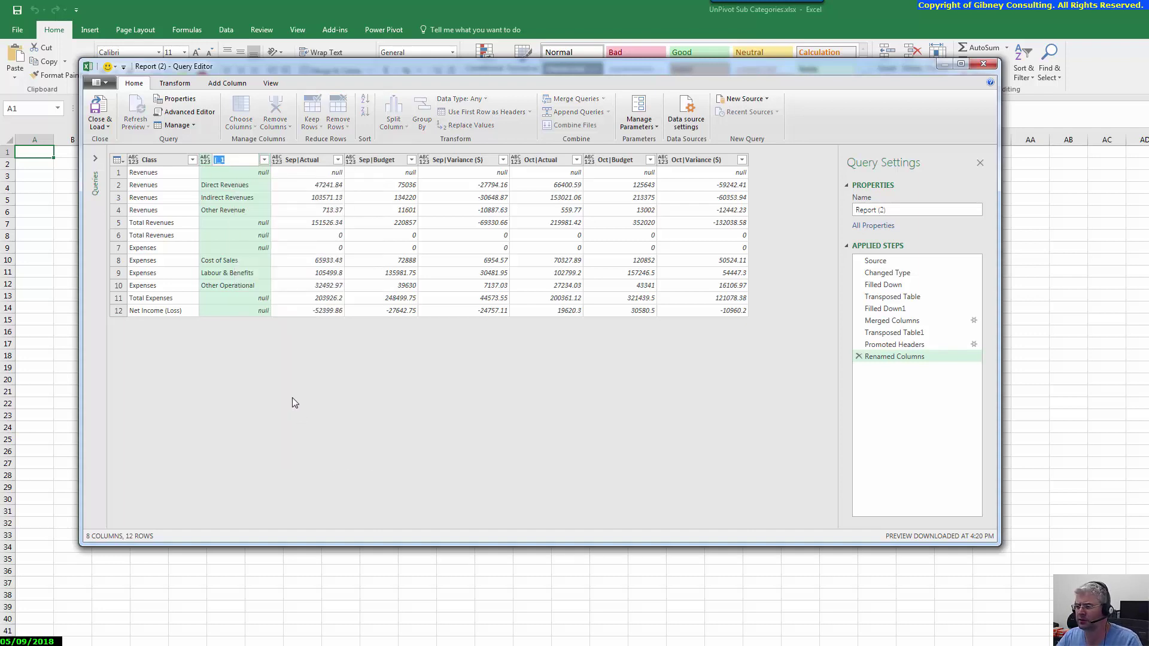
text(Ac)
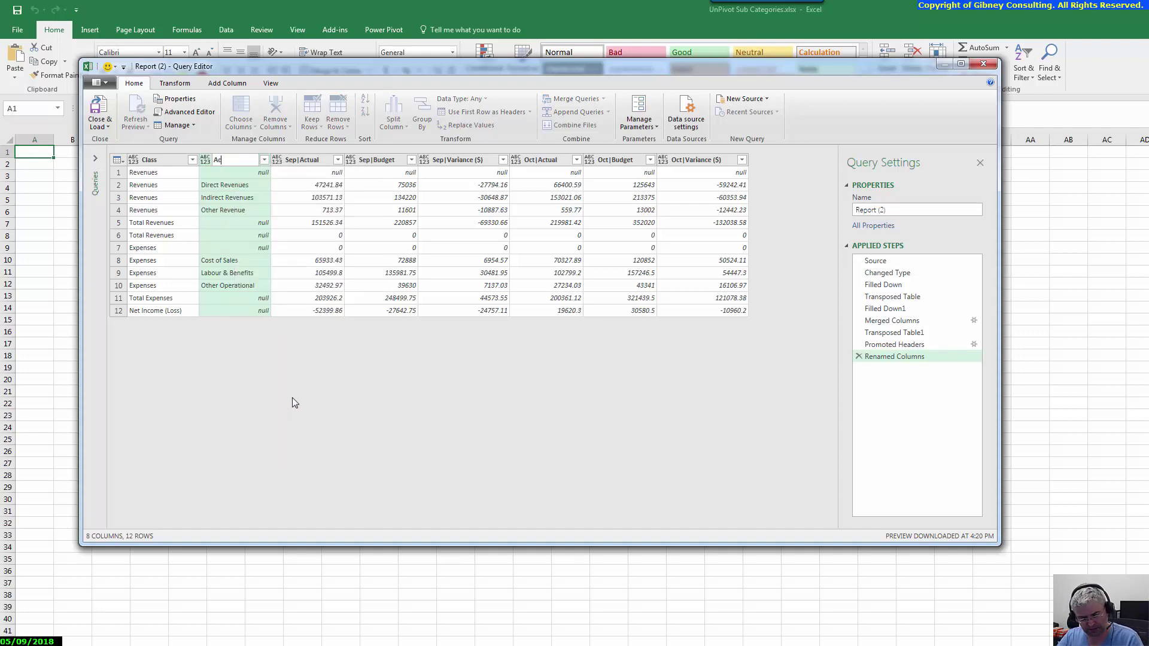
text(count)
key(Return)
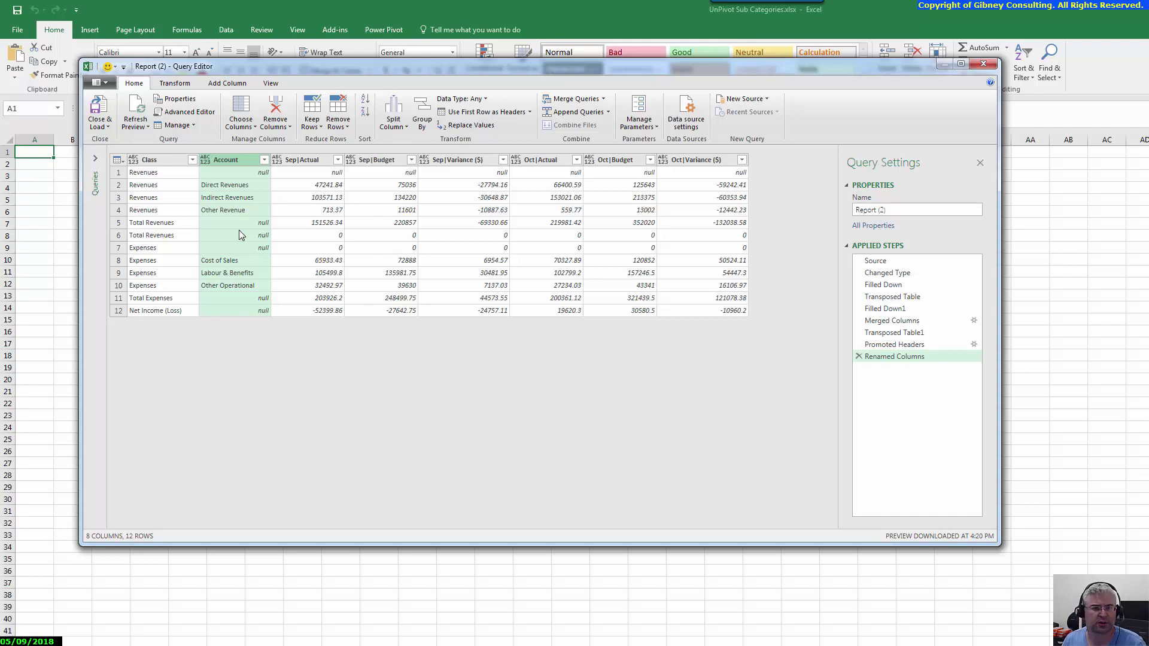
Filter the Account column to exclude the null rows.
click(264, 160)
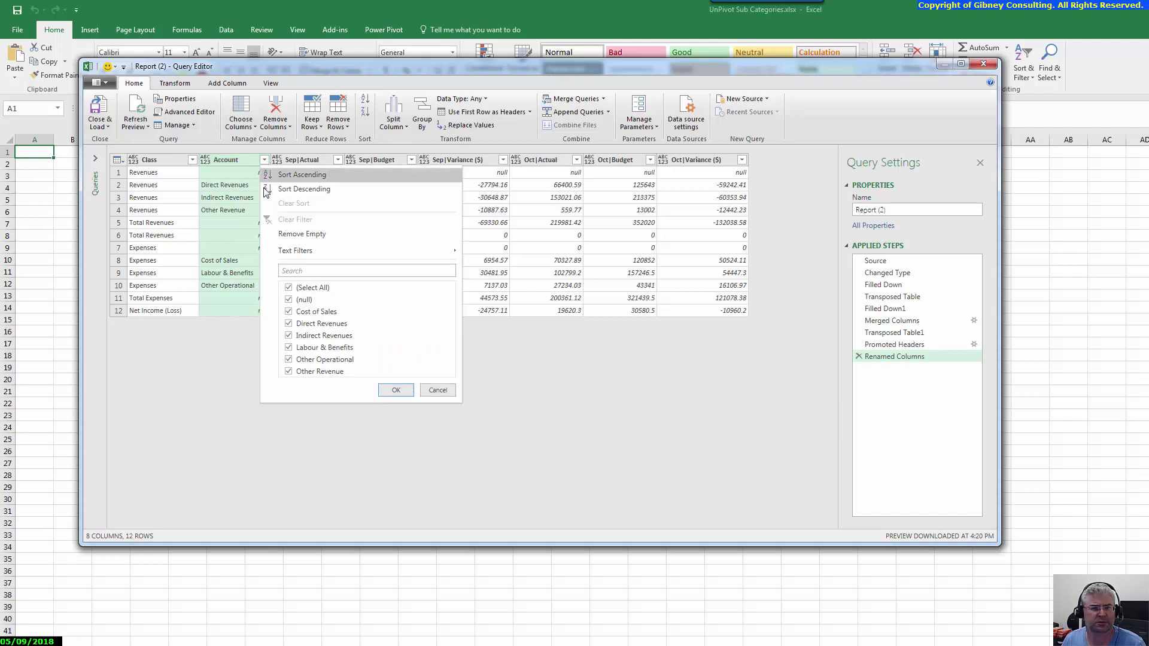
click(290, 300)
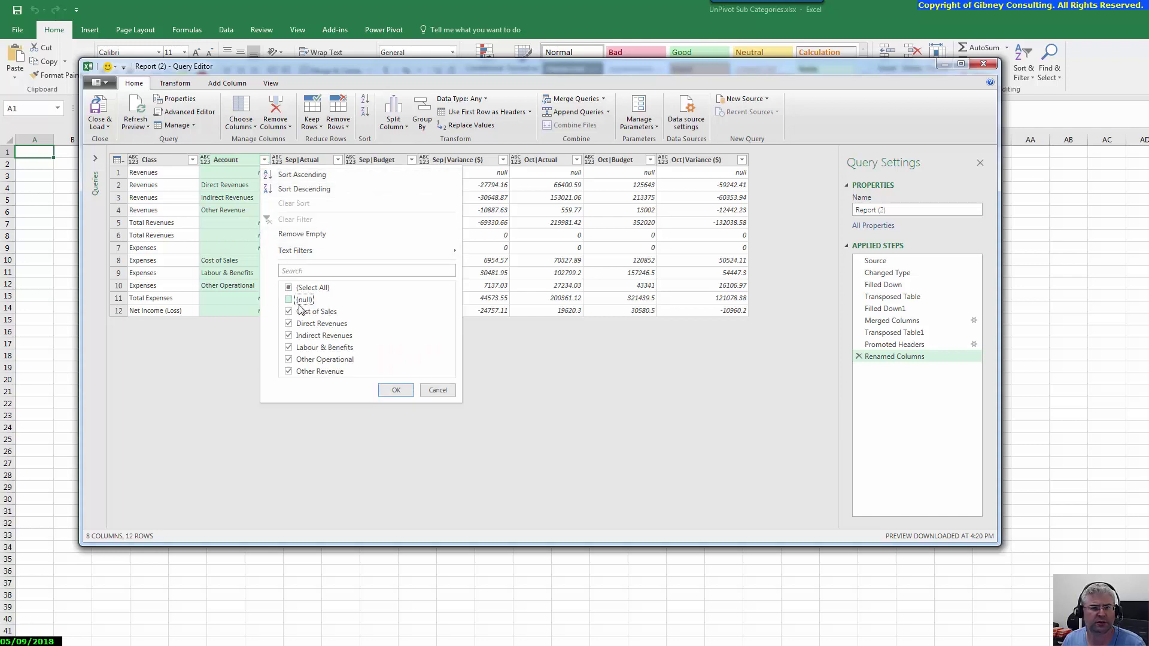
click(387, 393)
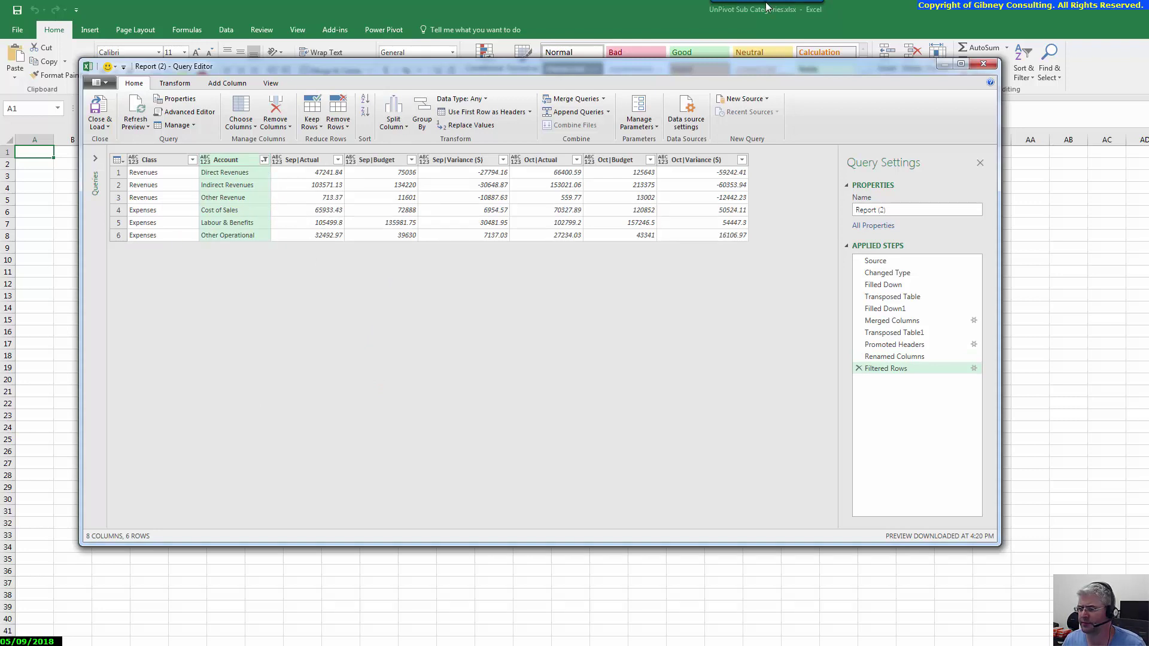
Unpivot all columns other than Class and Account.
click(167, 160)
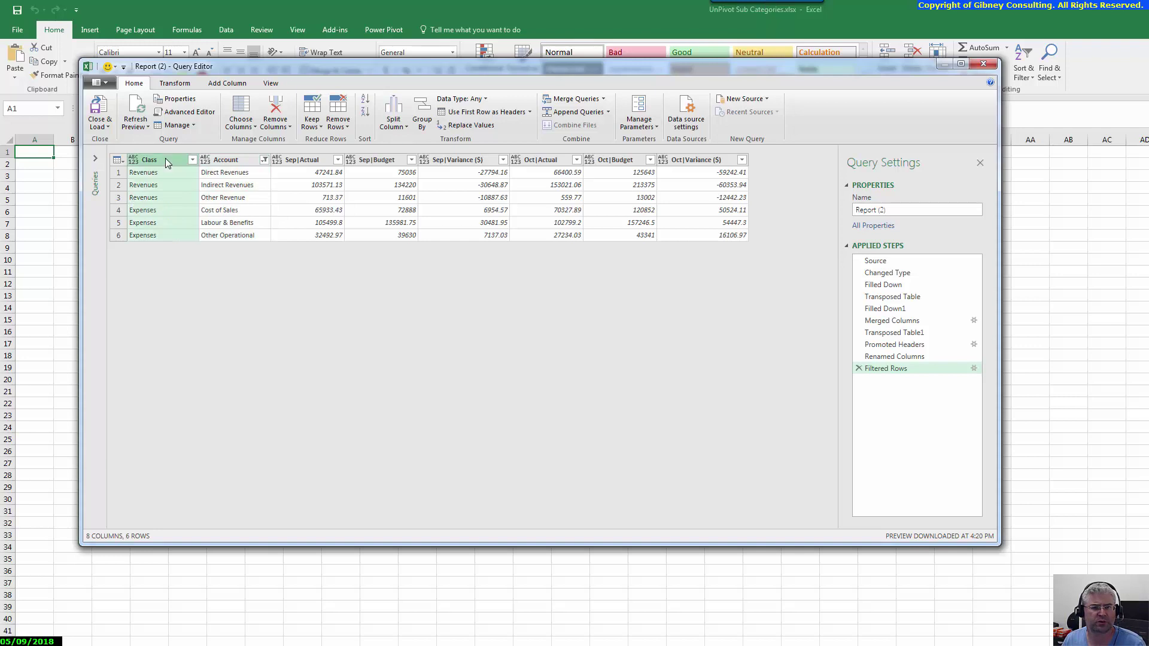
ctrl+click(226, 160)
ctrl+click(226, 160)
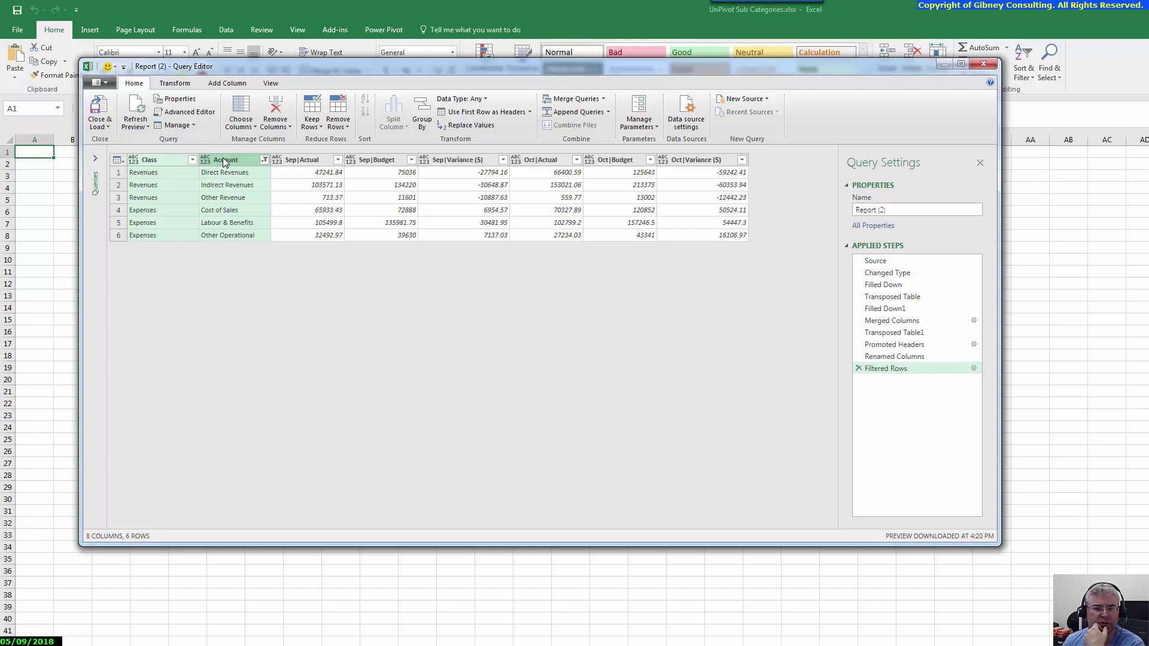
right_click(225, 163)
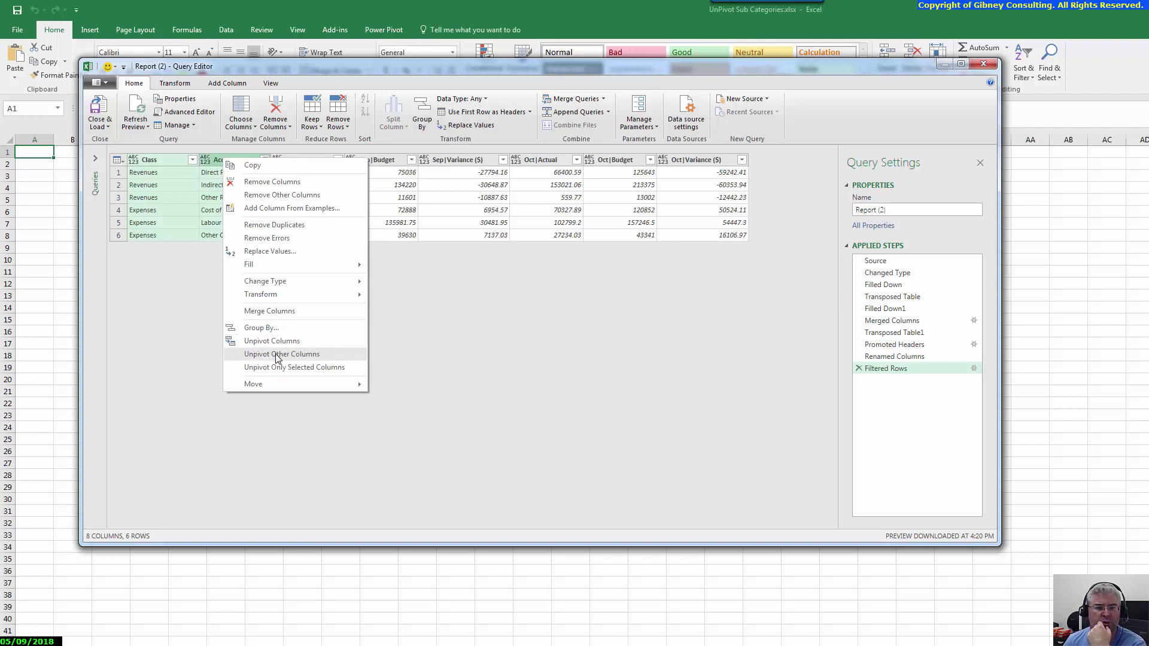
click(343, 357)
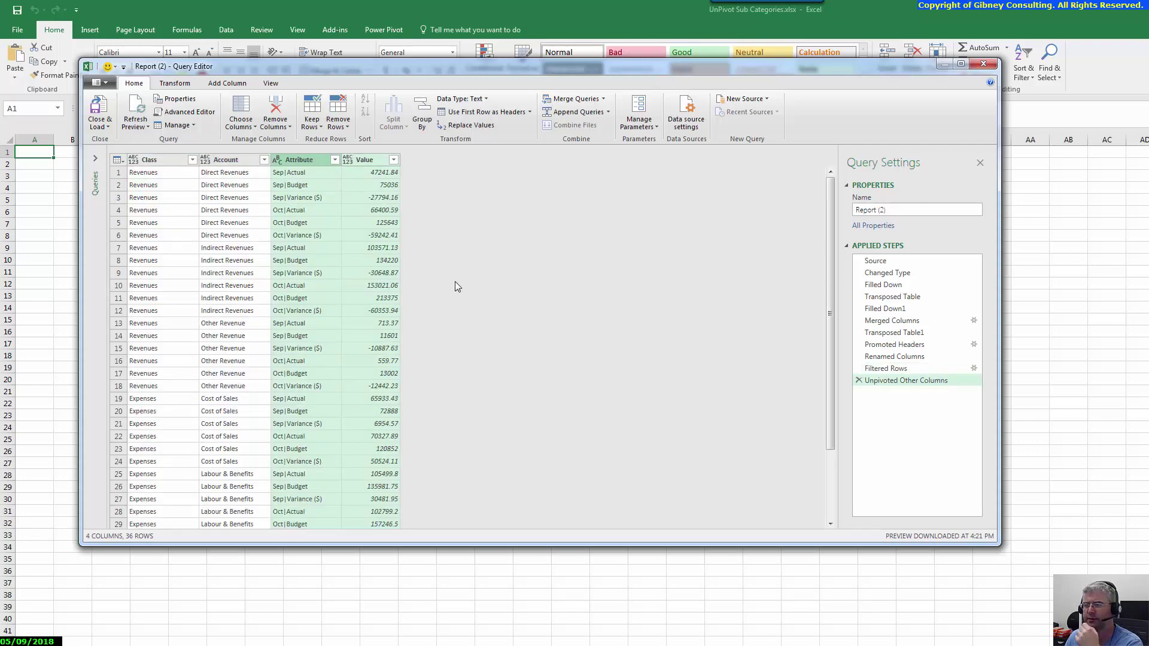
Split the Attribute column at each occurrence of the custom delimiter "|".
click(300, 221)
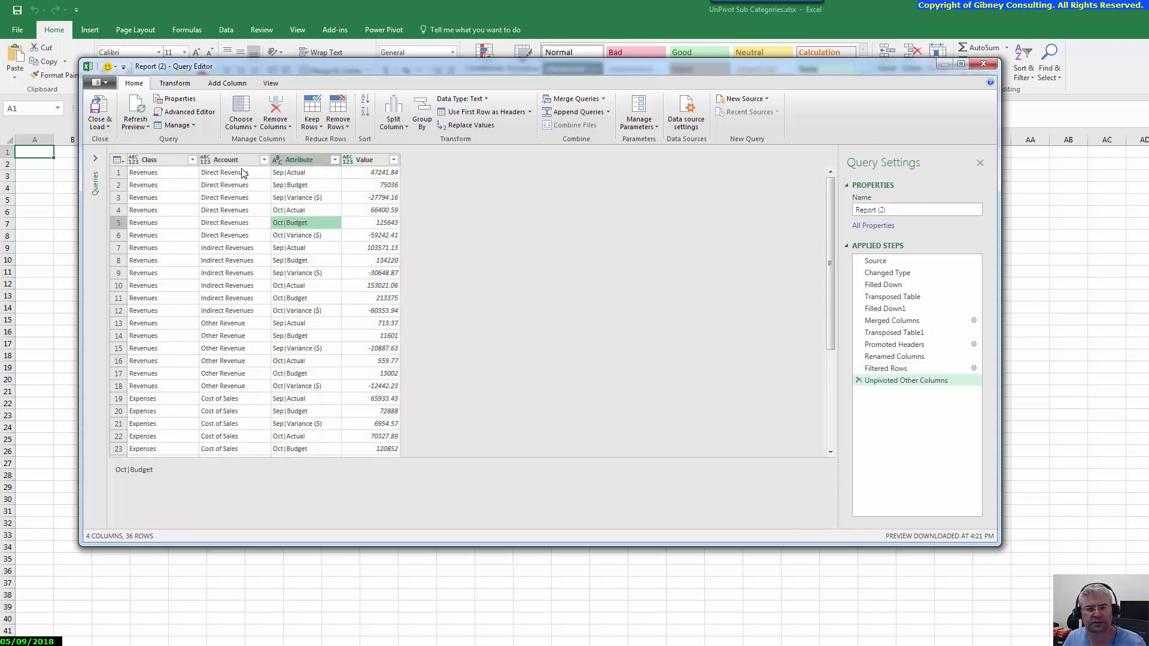
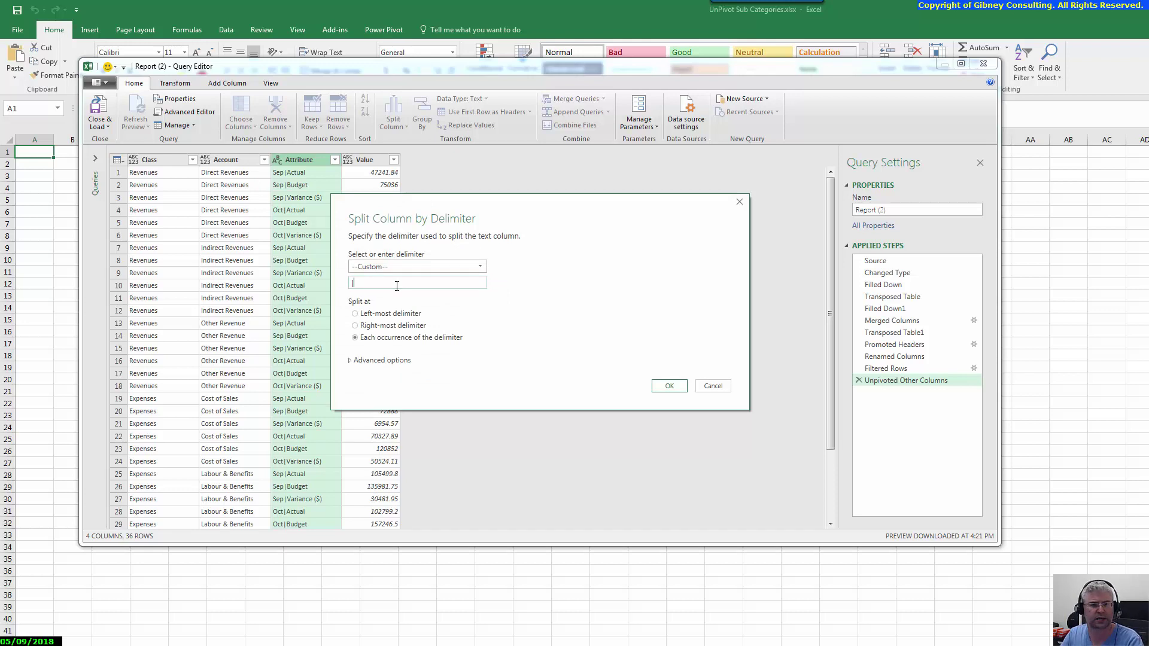
click(664, 388)
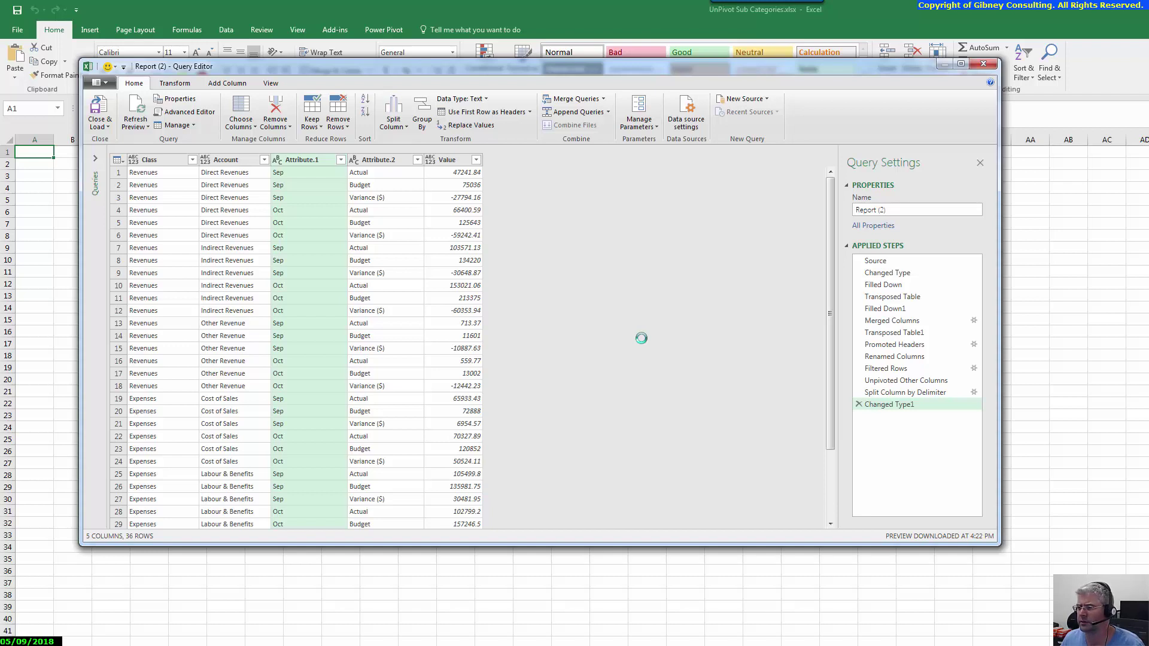
Rename the Attribute.1 column to Month and the Attribute.2 column to Measure.
right_click(314, 162)
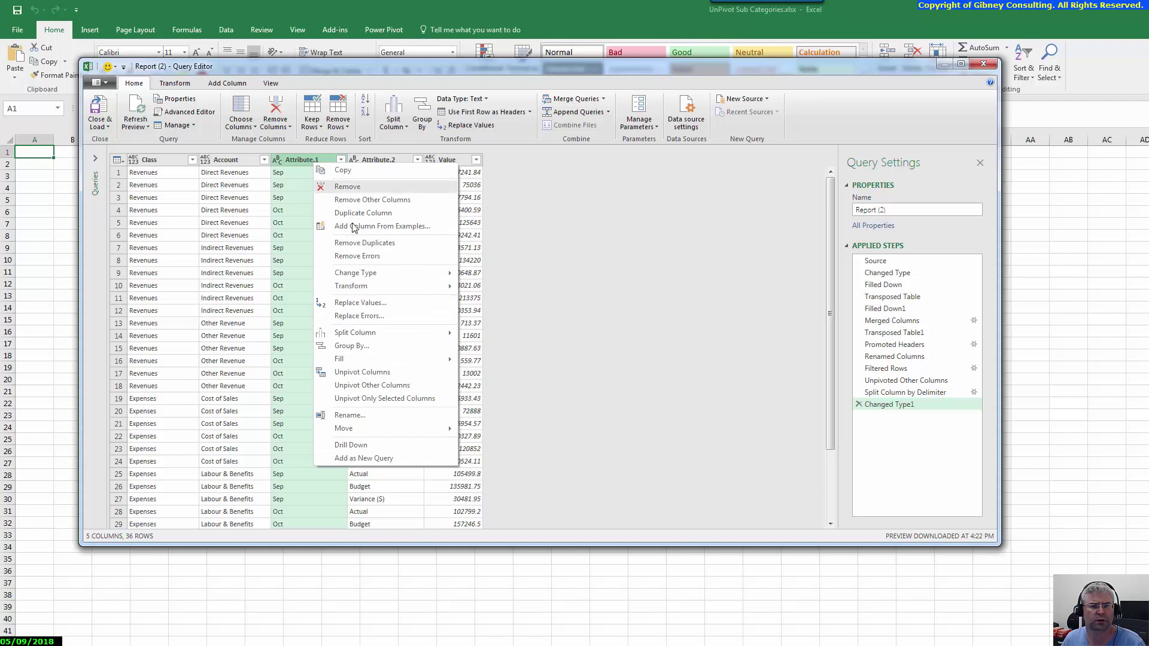
click(367, 415)
text(Mo)
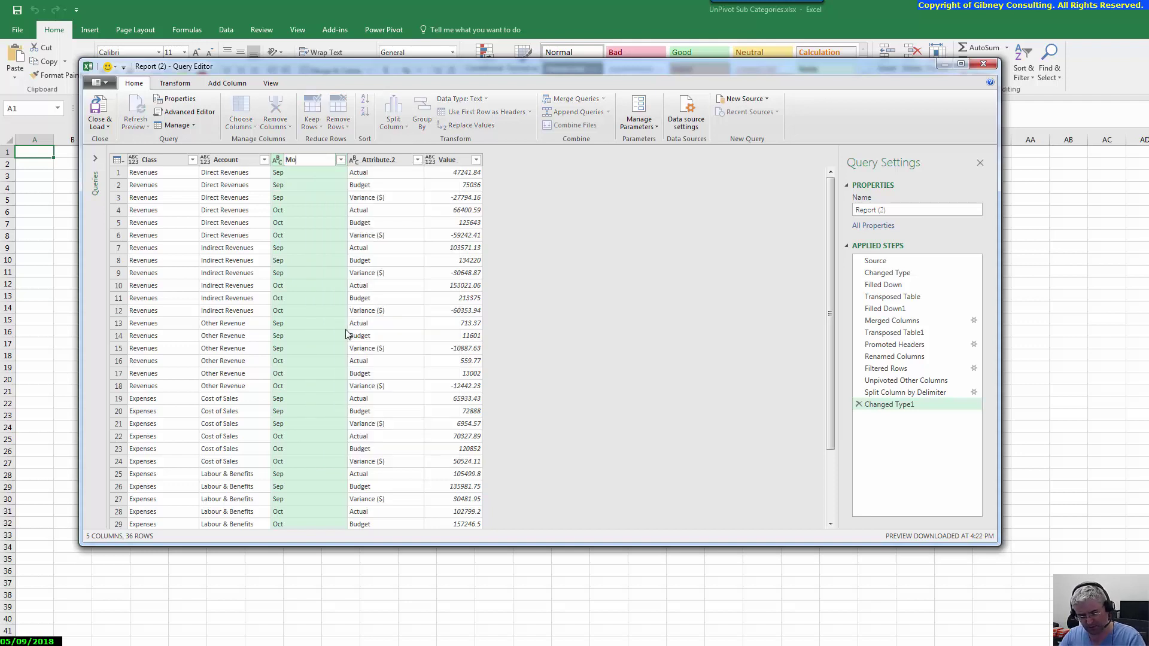
text(nth)
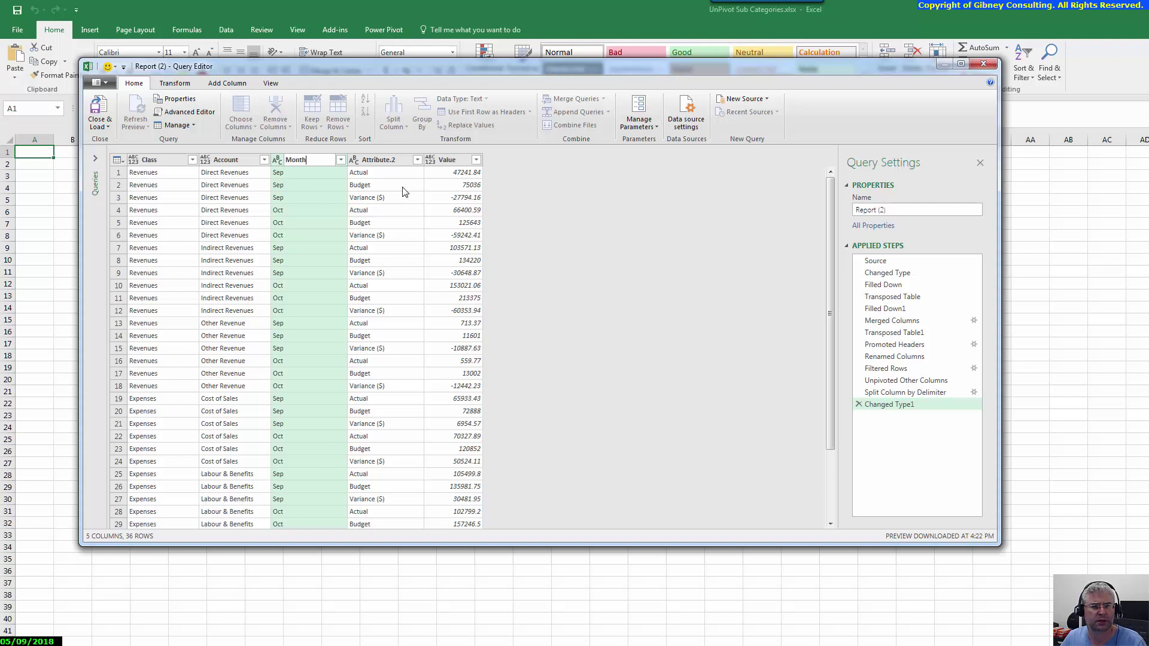
key(Return)
right_click(379, 156)
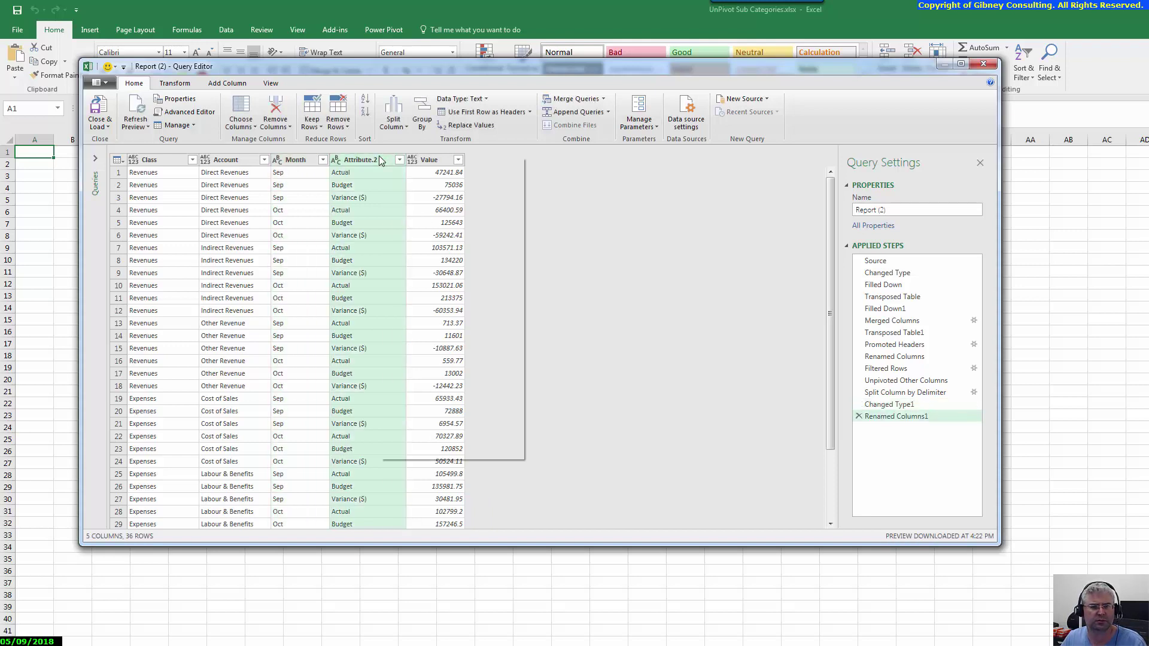
click(424, 411)
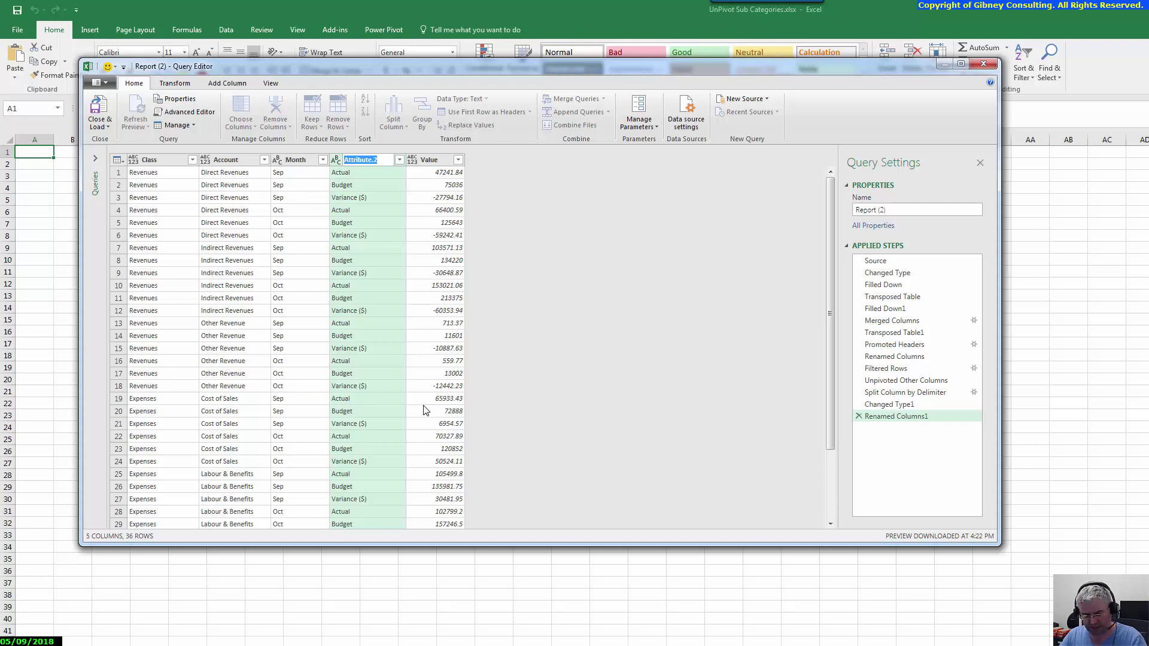
text(Measure)
key(Return)
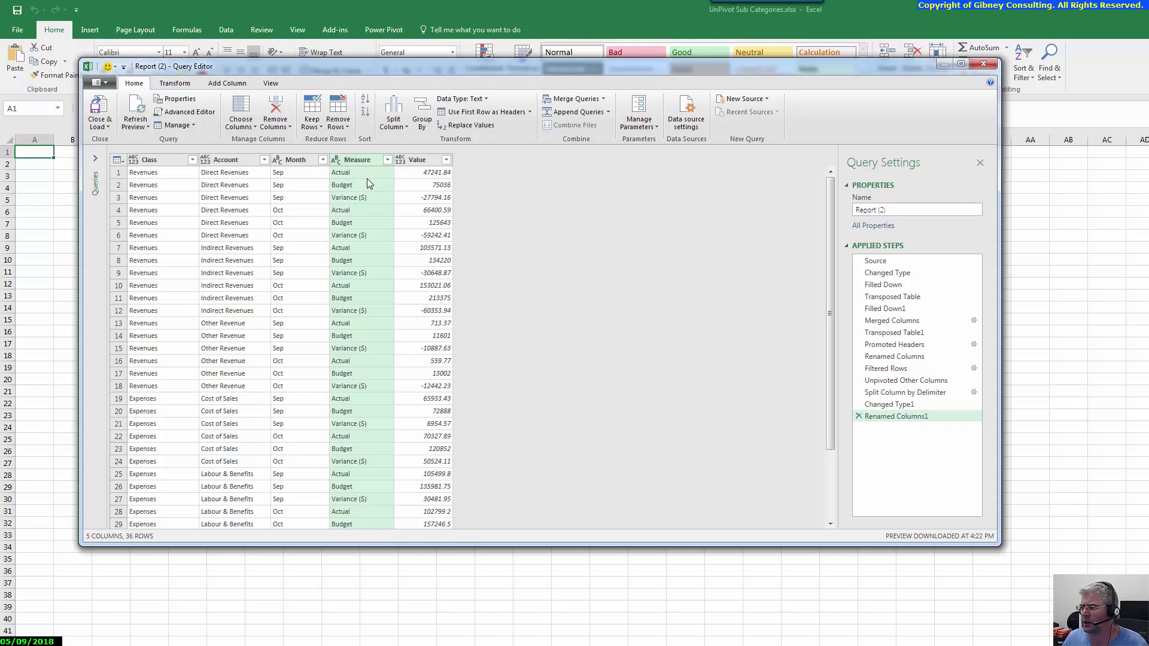
Change the data type of the Class, Account, Month and Measure columns to Text.
click(141, 168)
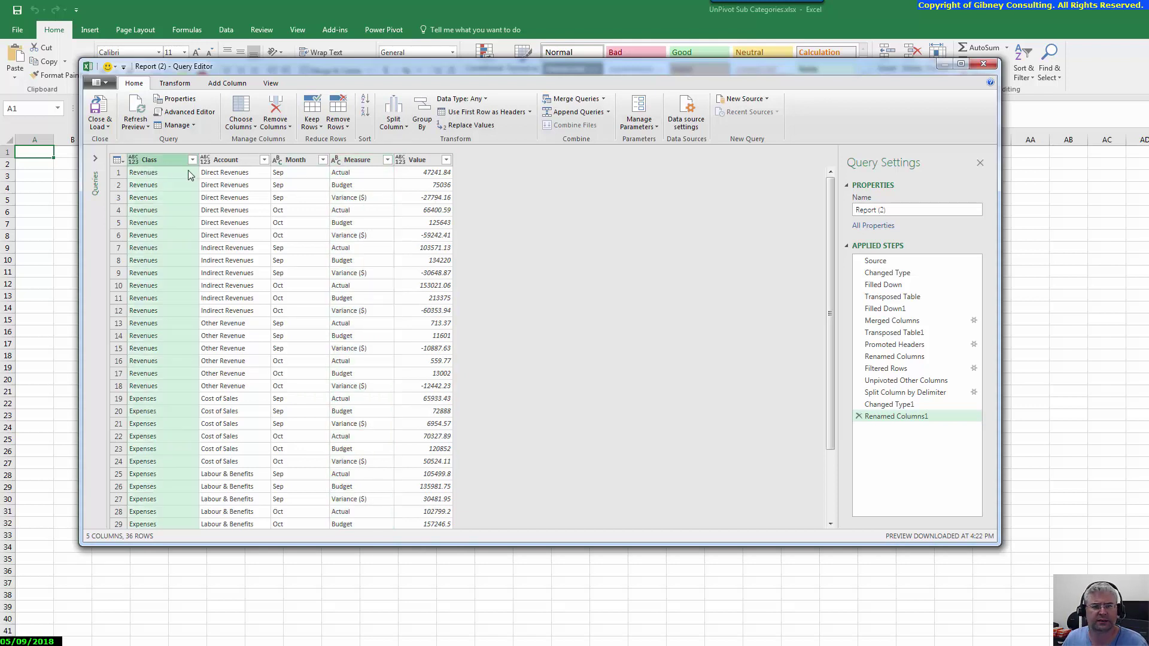
shift+click(363, 161)
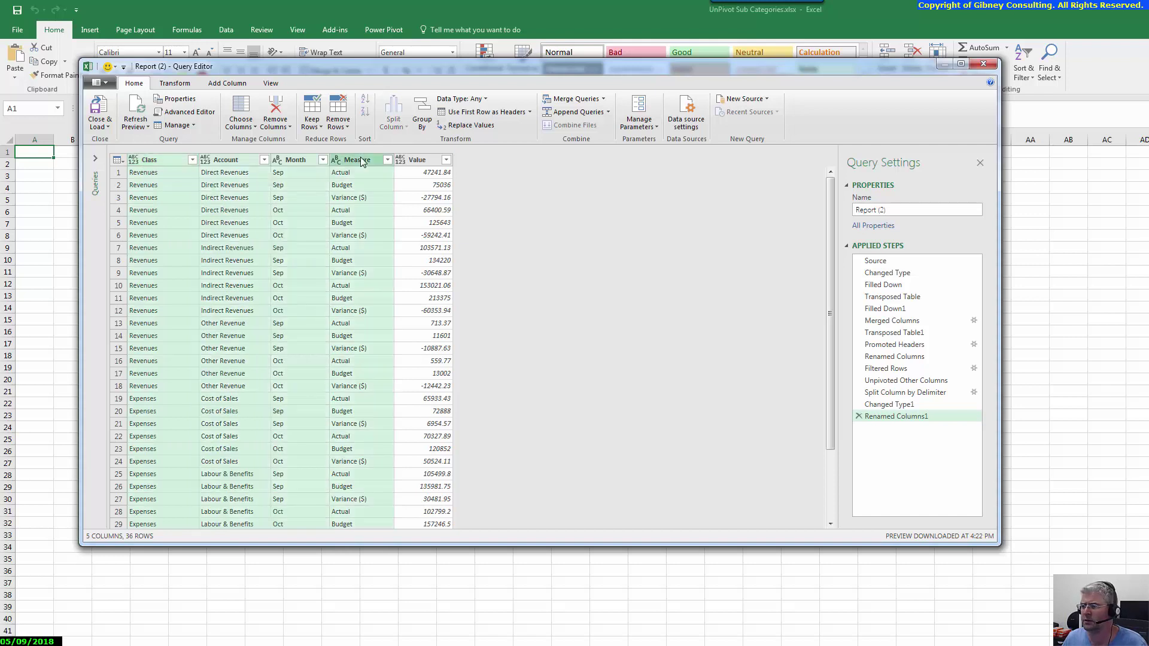
right_click(363, 162)
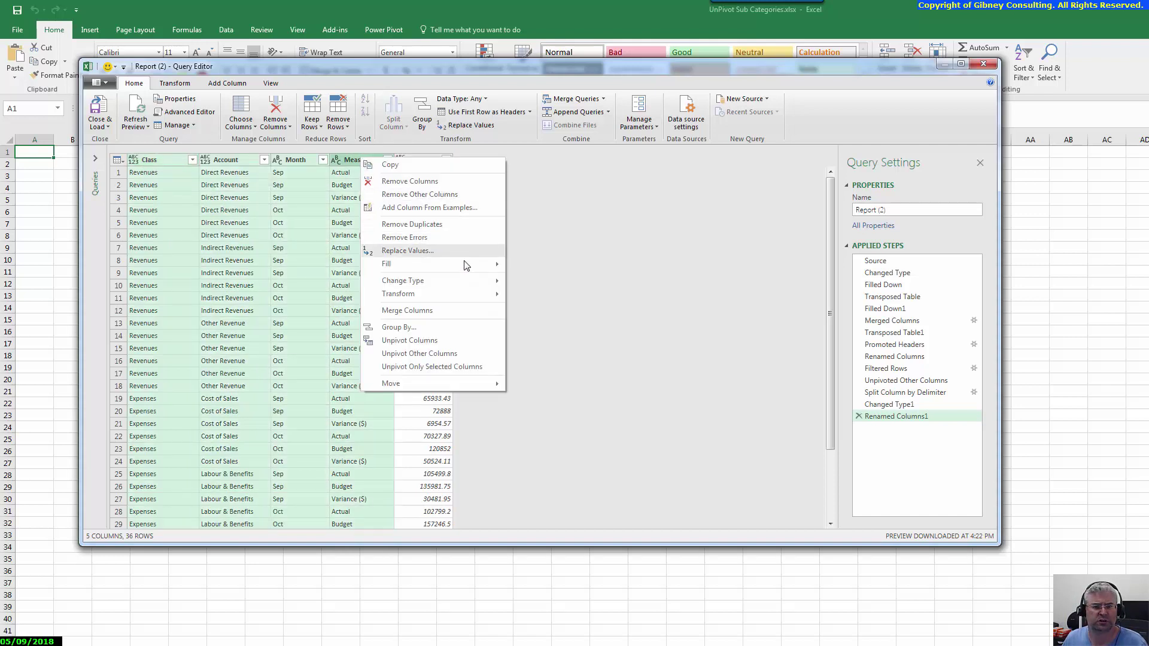
mouse_move(468, 283)
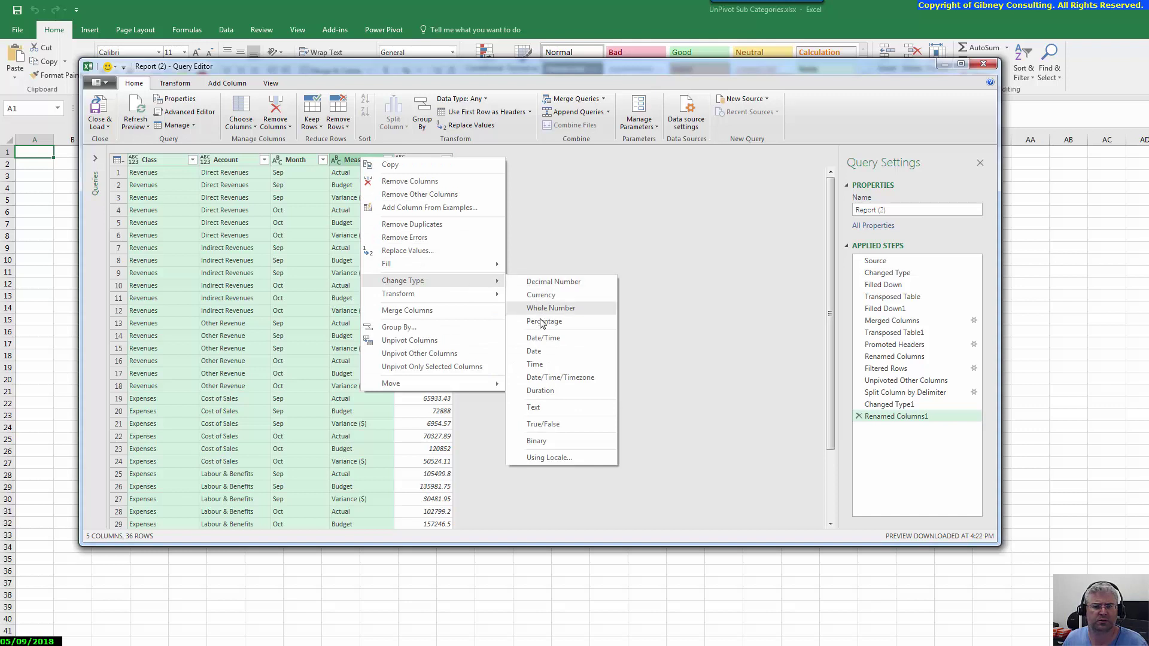
click(546, 409)
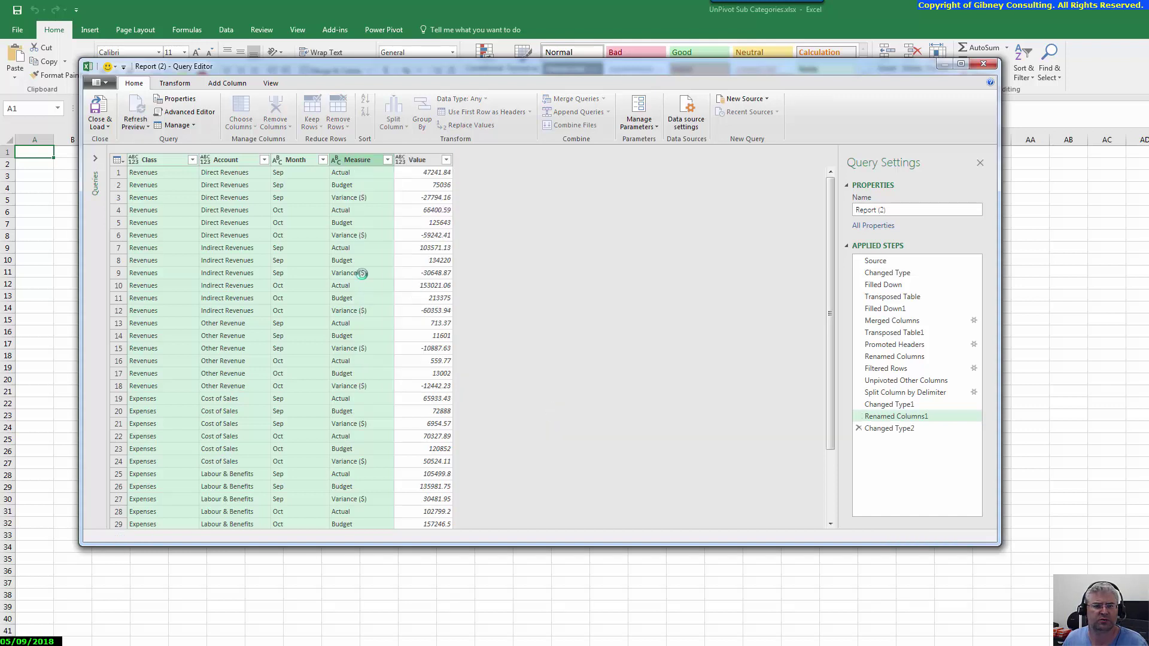
click(353, 176)
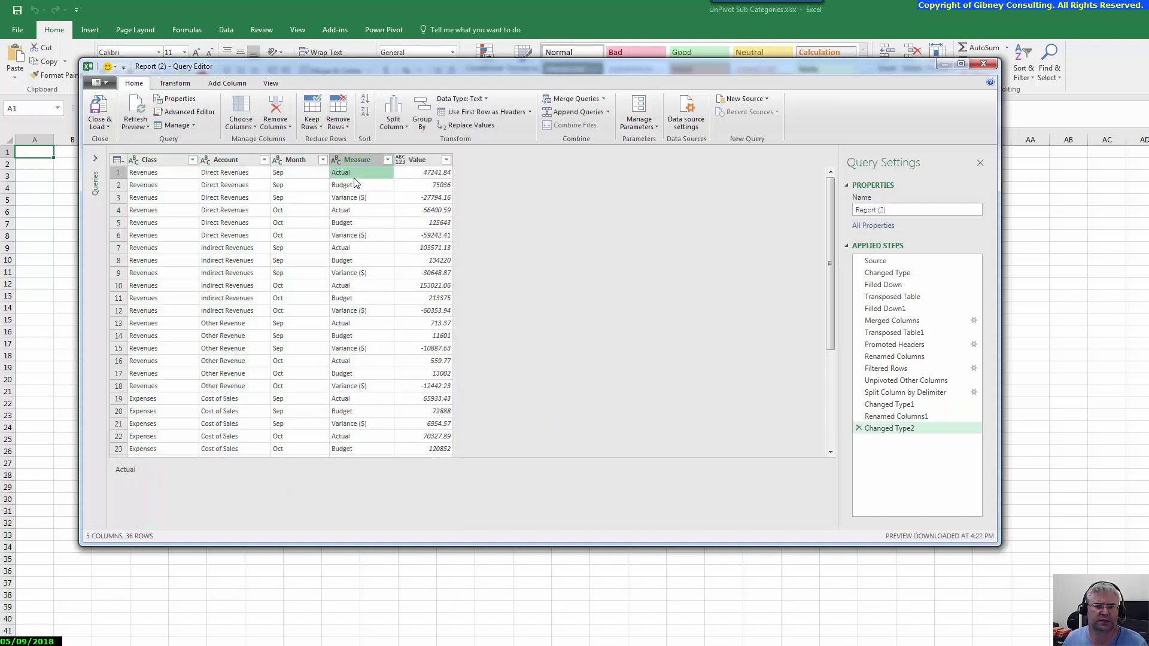
Change the data type of the Value column to Decimal Number.
click(420, 159)
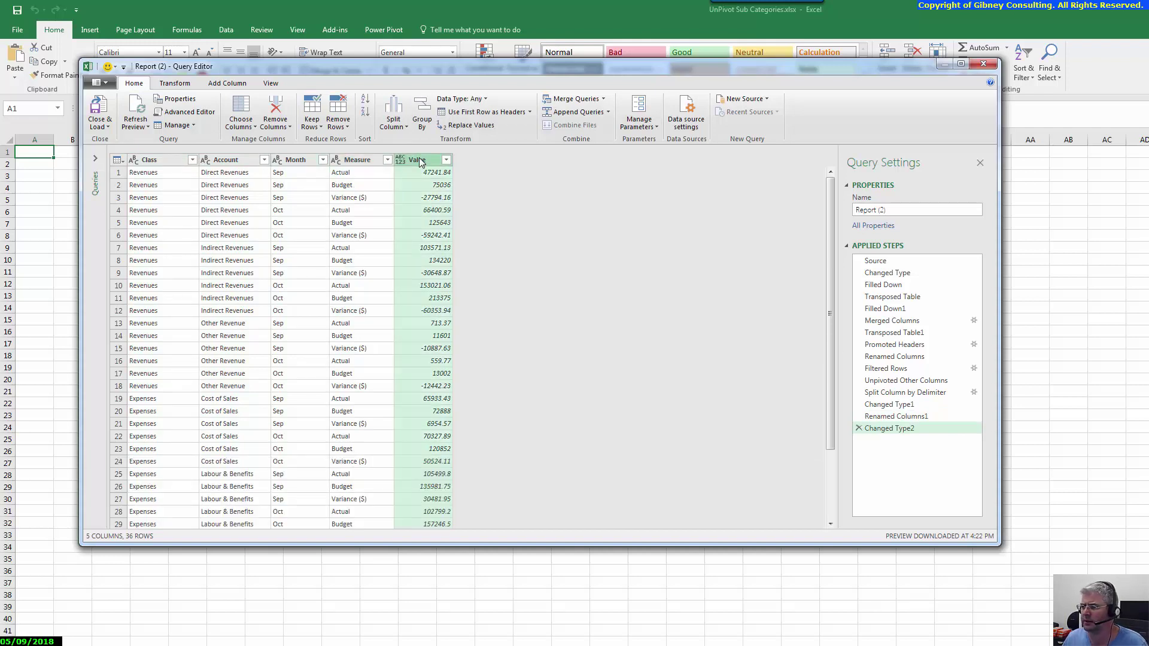
right_click(421, 161)
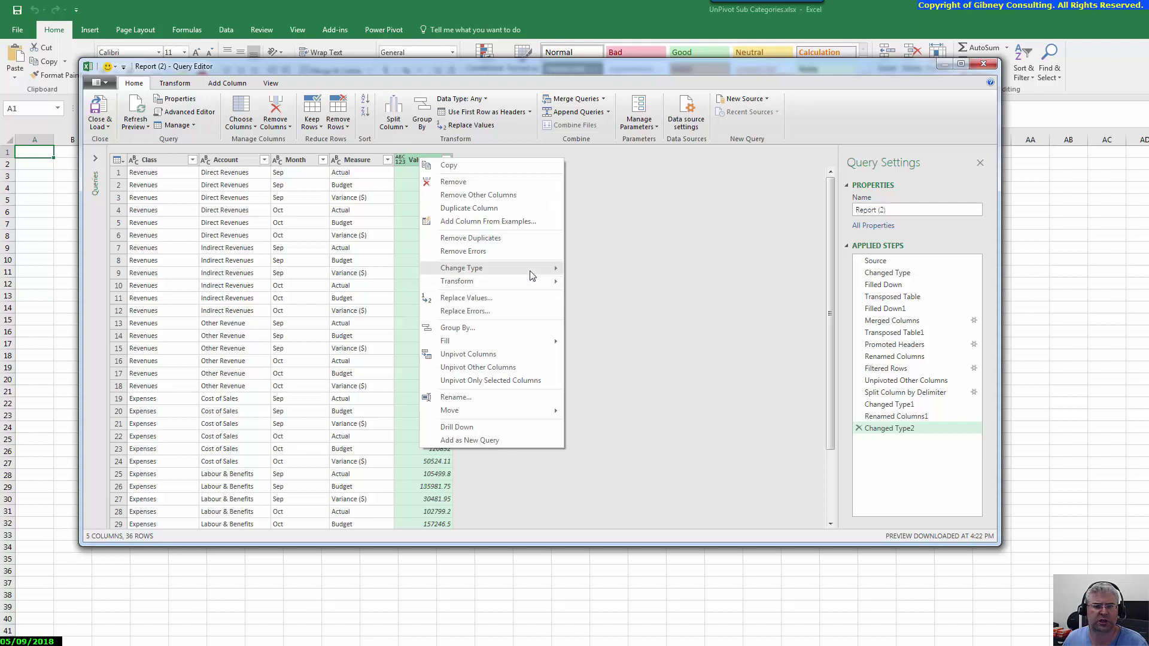
mouse_move(531, 274)
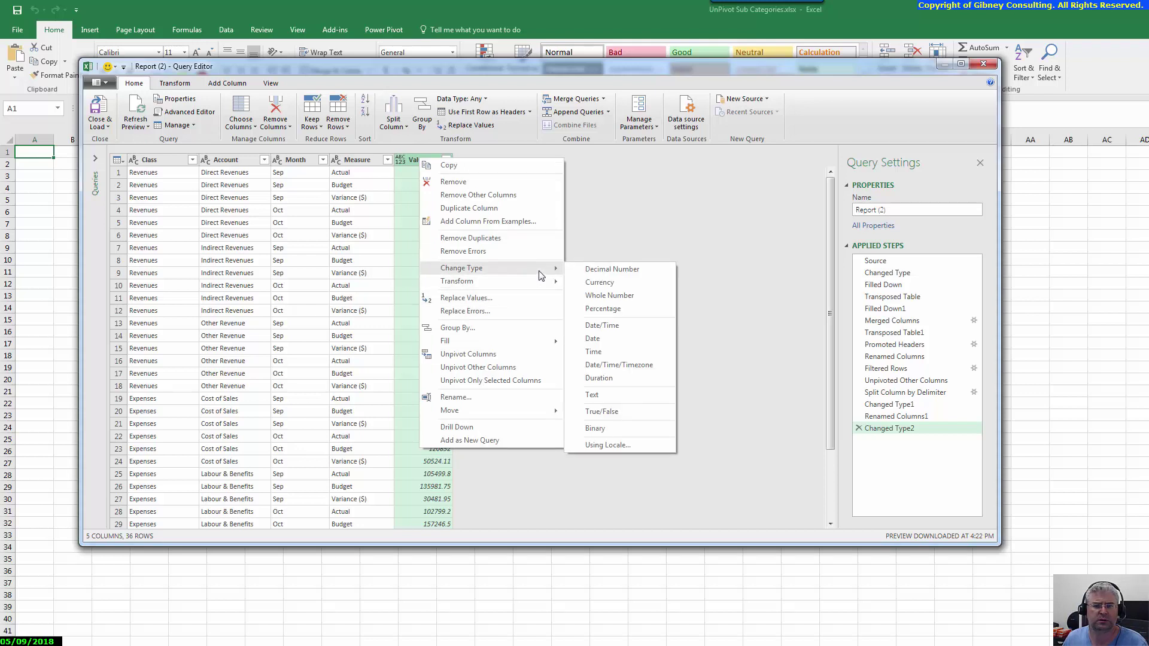
click(587, 268)
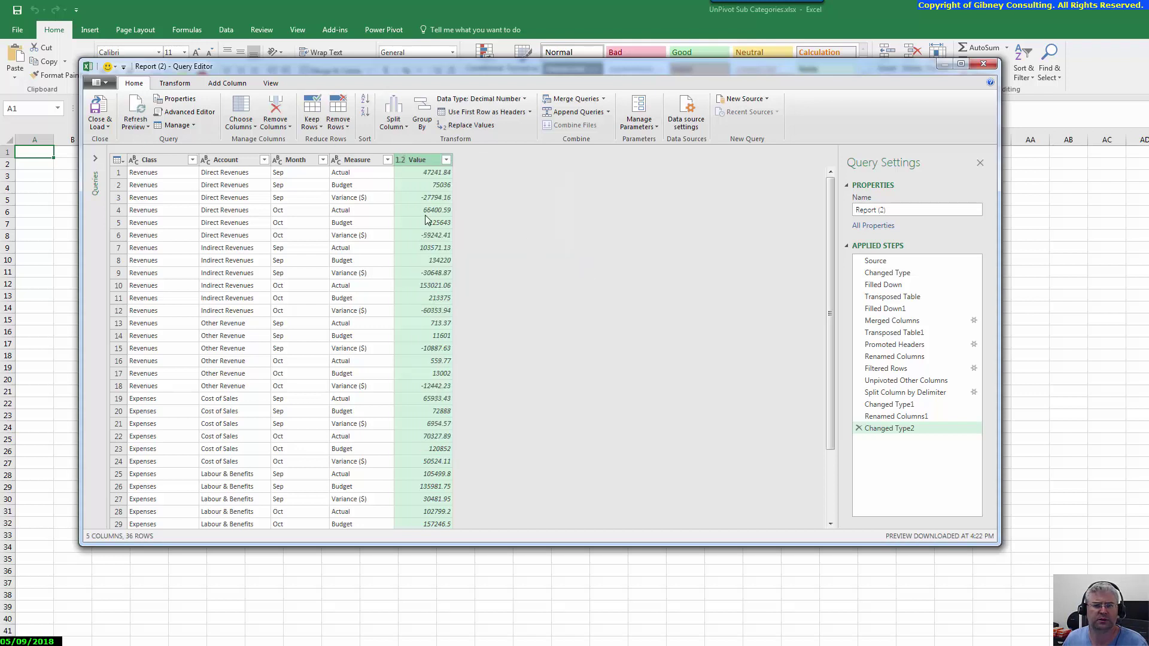
Rename the Value column to Amount.
right_click(425, 161)
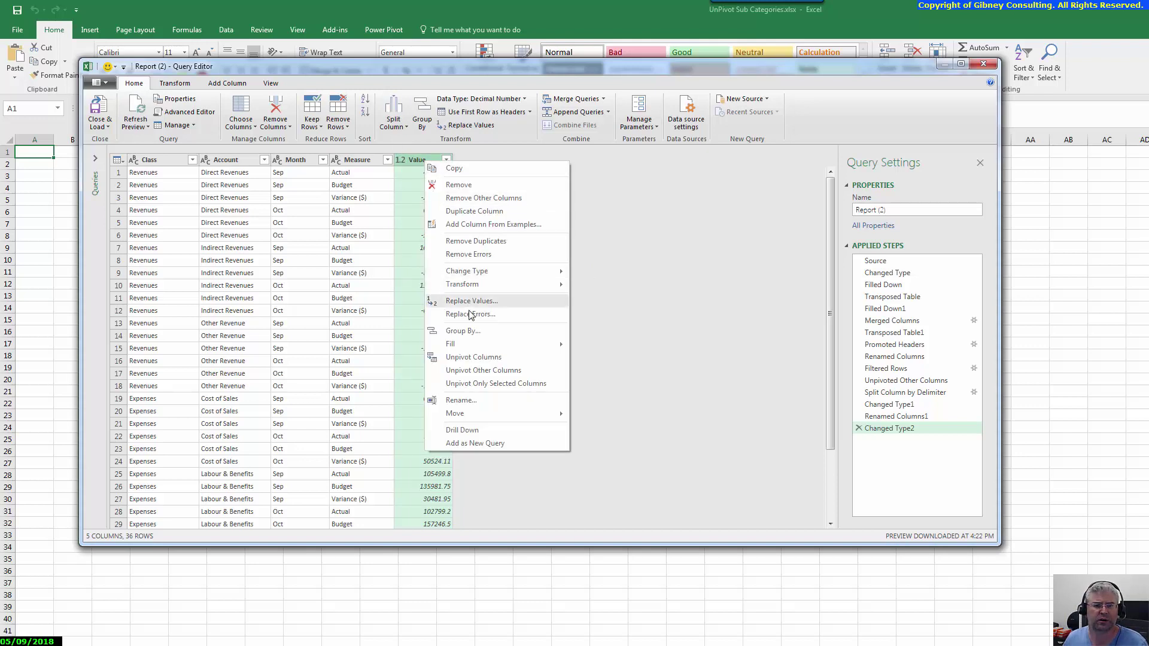
click(482, 400)
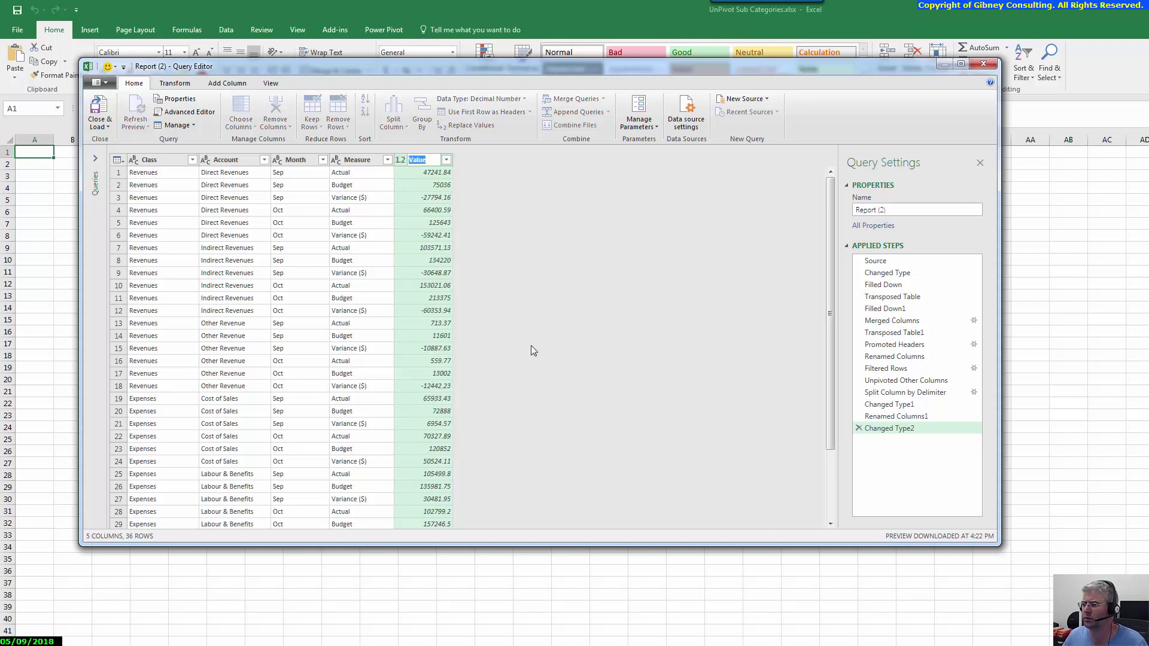
text(Amou)
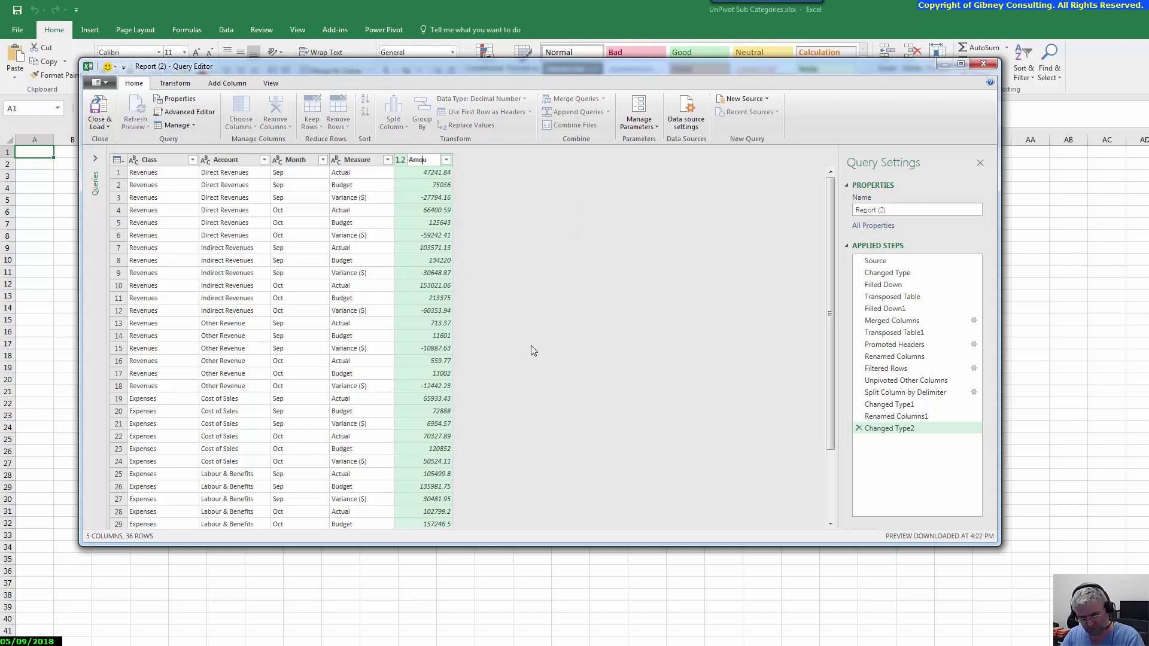
text(nt)
key(Return)
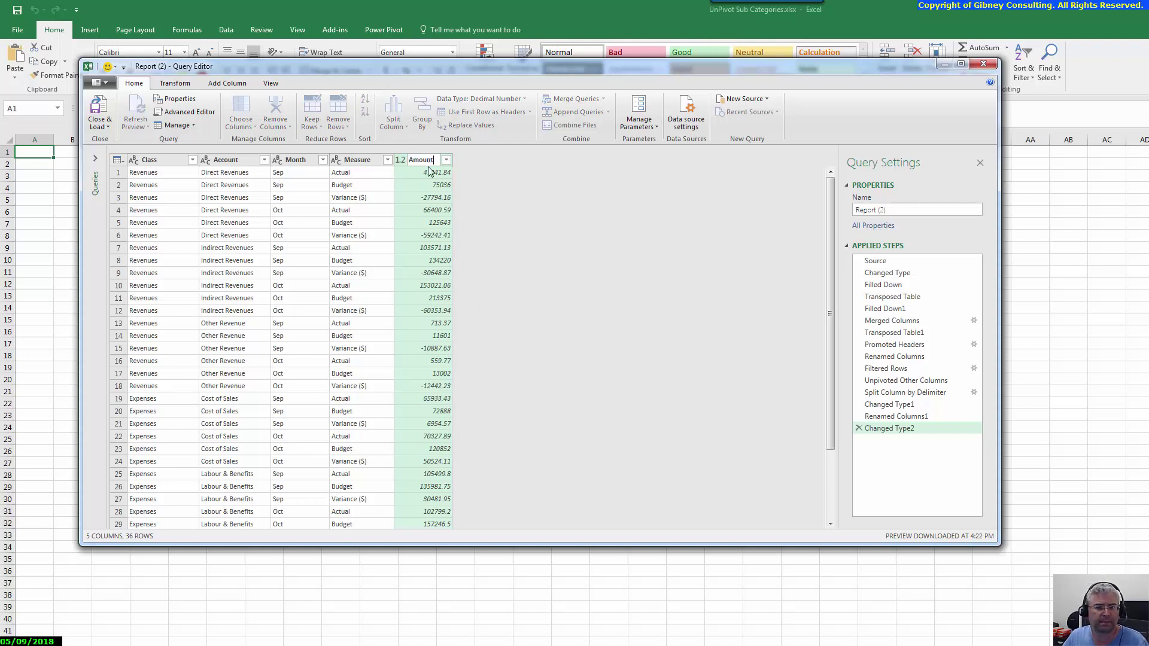
click(415, 174)
click(171, 176)
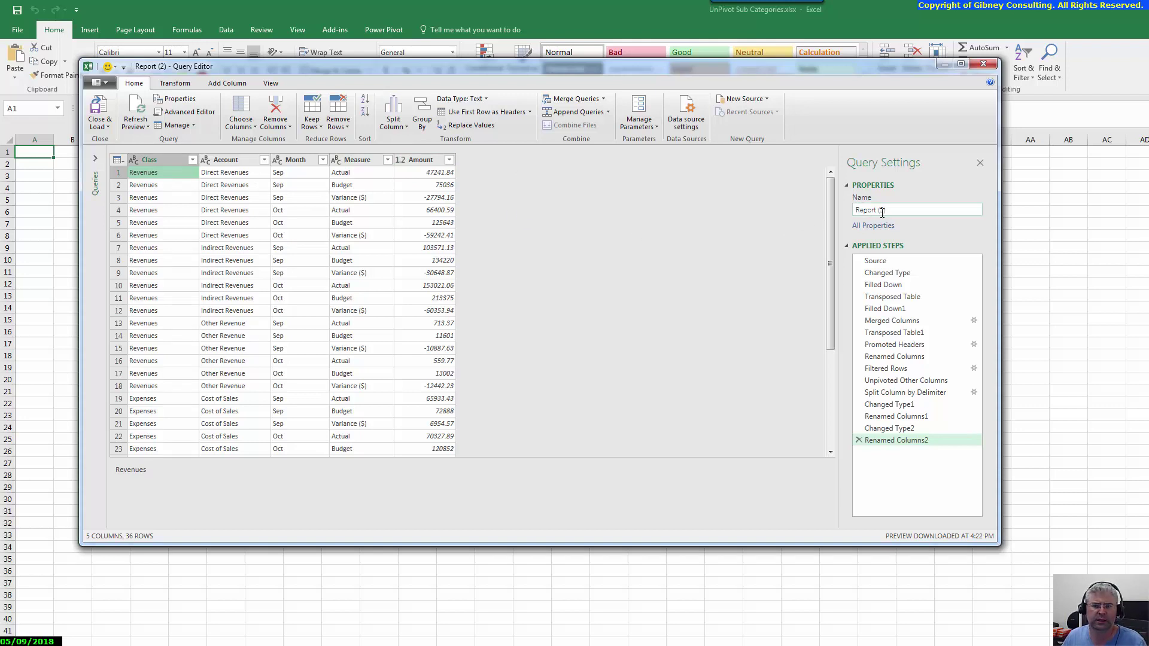
Rename the Report (2) query as Unpivot and load its result into the workbook as a table.
click(901, 210)
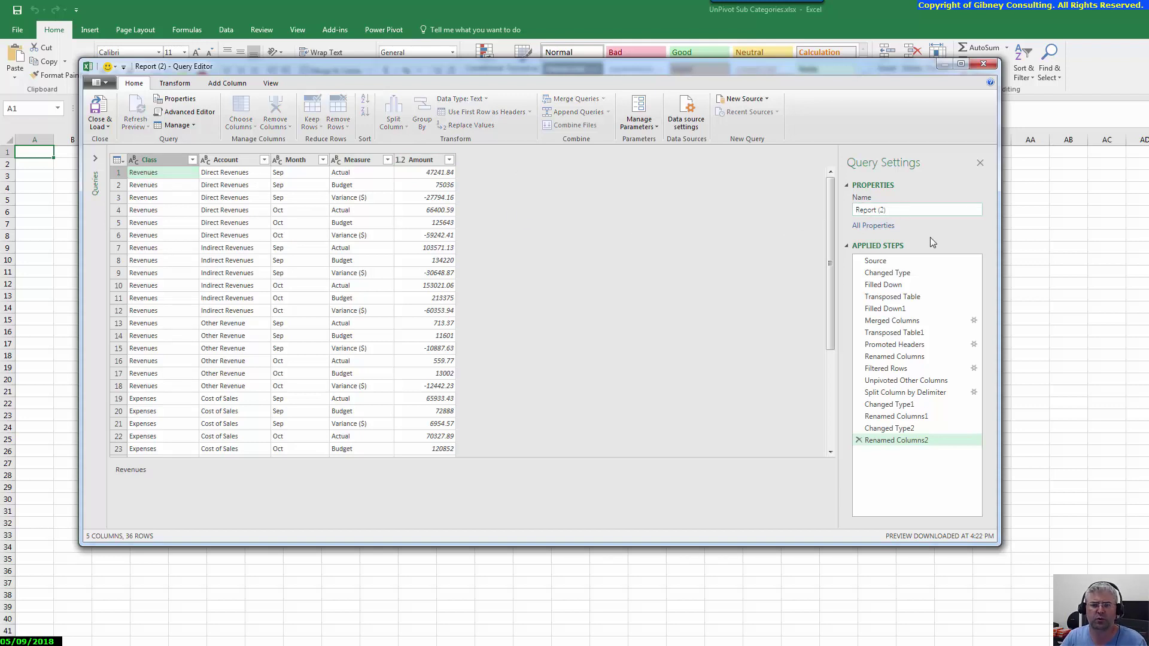
key(BackSpace)
key(BackSpace)
key(BackSpace)
key(BackSpace)
key(BackSpace)
key(BackSpace)
key(BackSpace)
key(BackSpace)
key(BackSpace)
key(BackSpace)
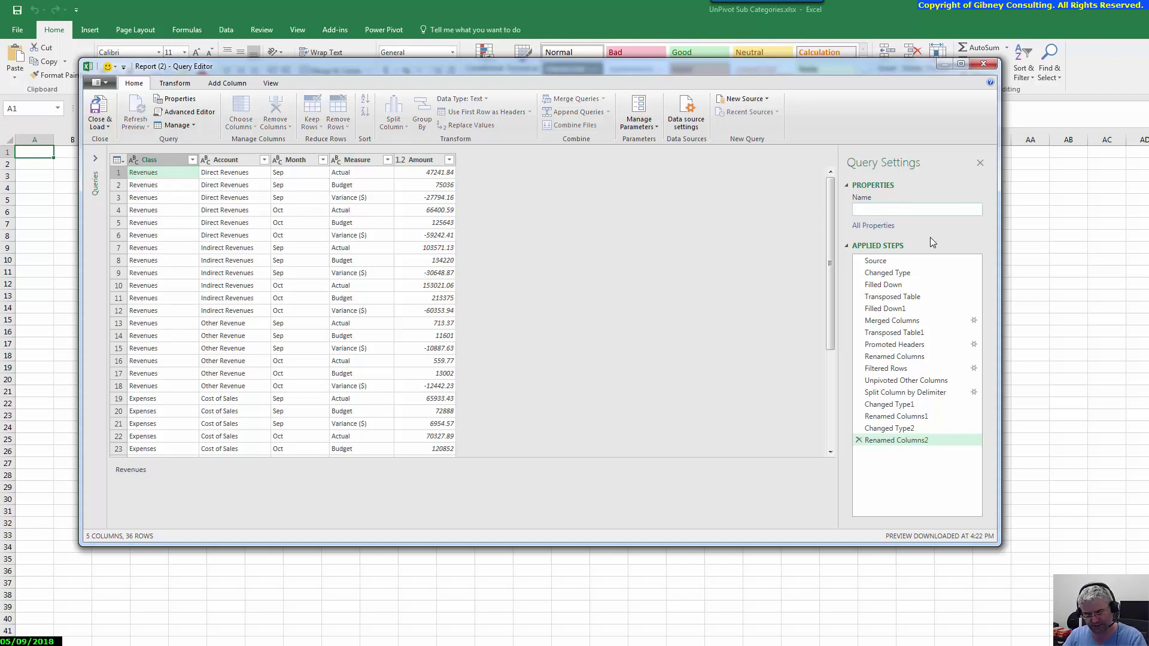
text(Un)
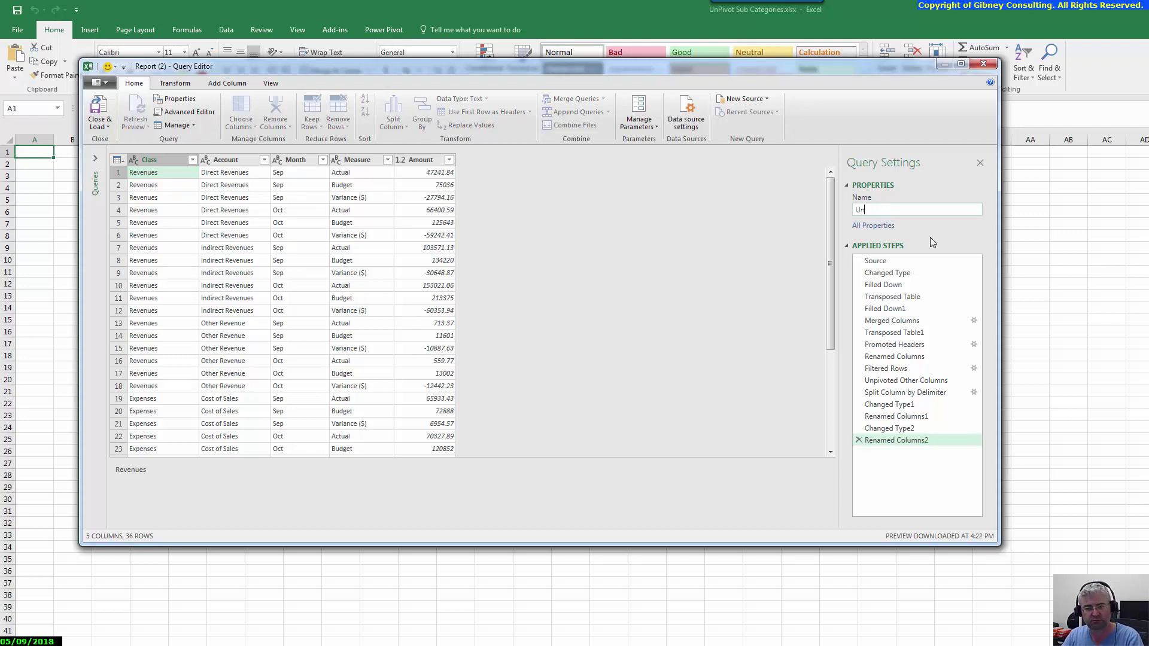
text(piv)
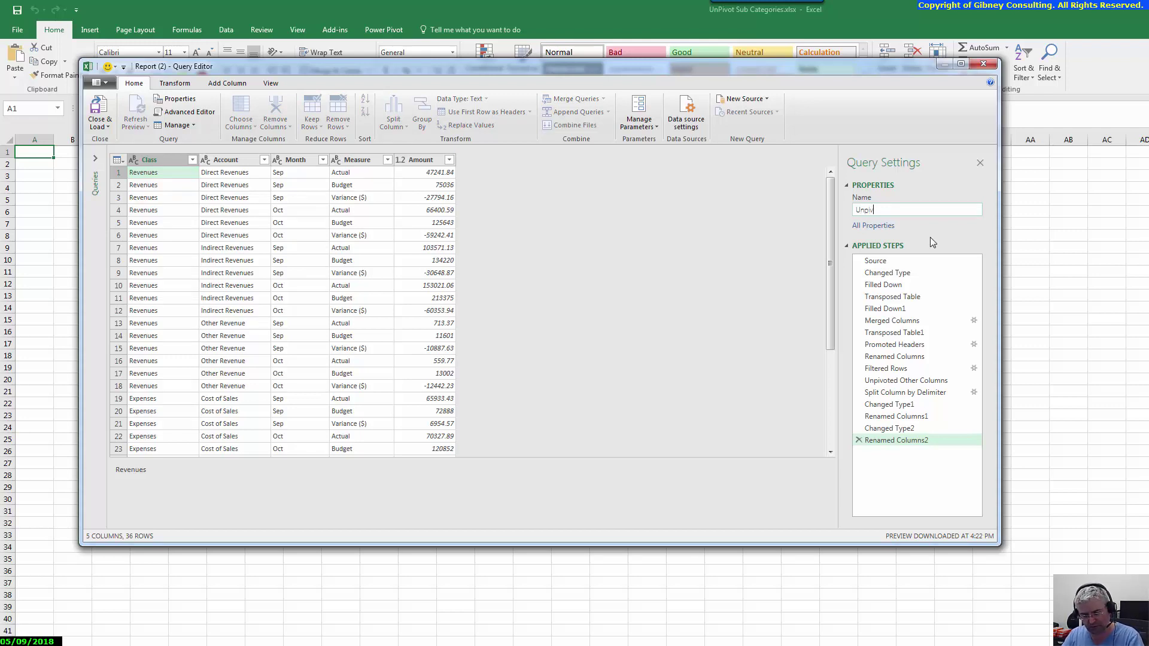
text(ot)
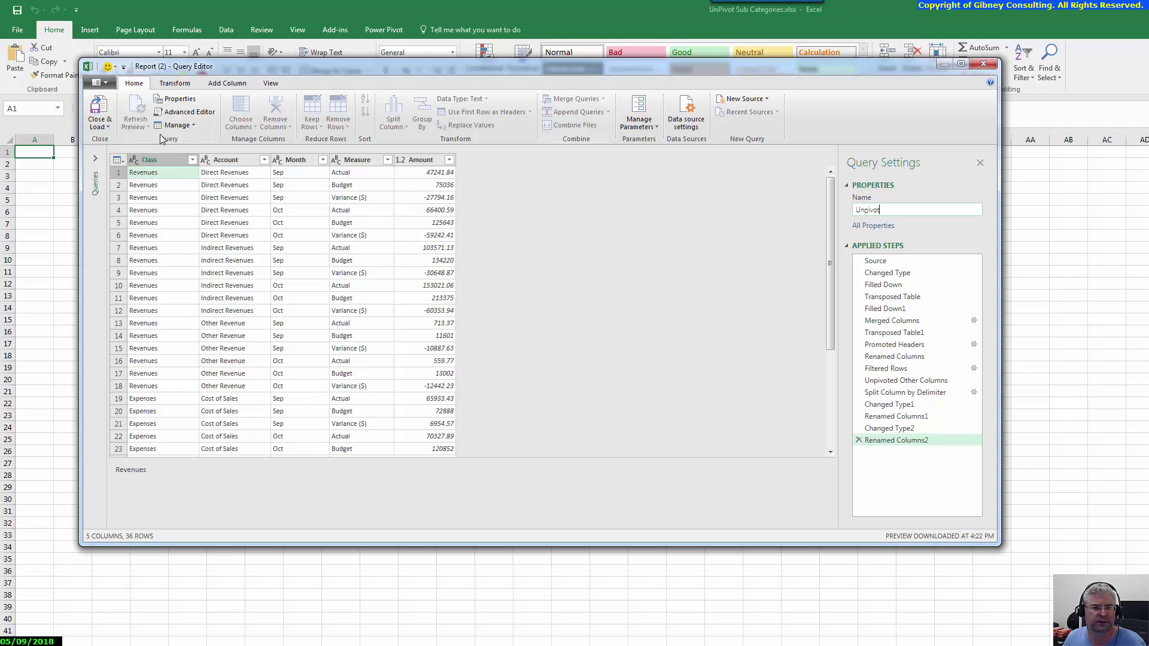
click(100, 113)
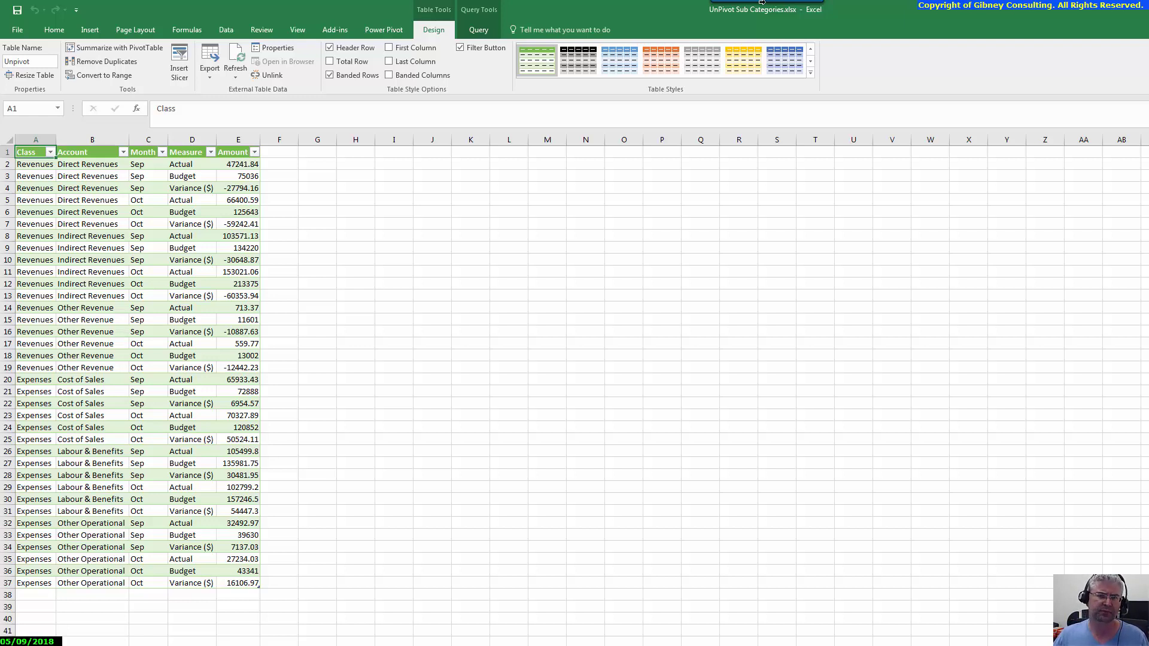
Restore the maximized workbook window and resize it so the whole table and the workbook query list fit on screen.
click(371, 36)
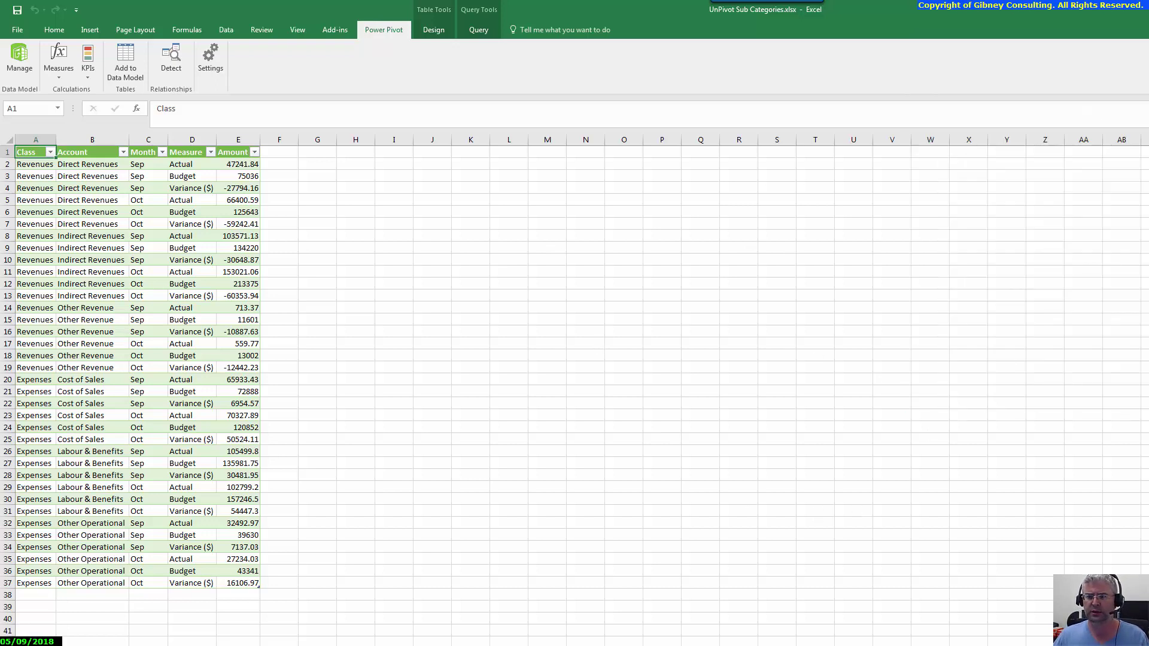
key(super+Down)
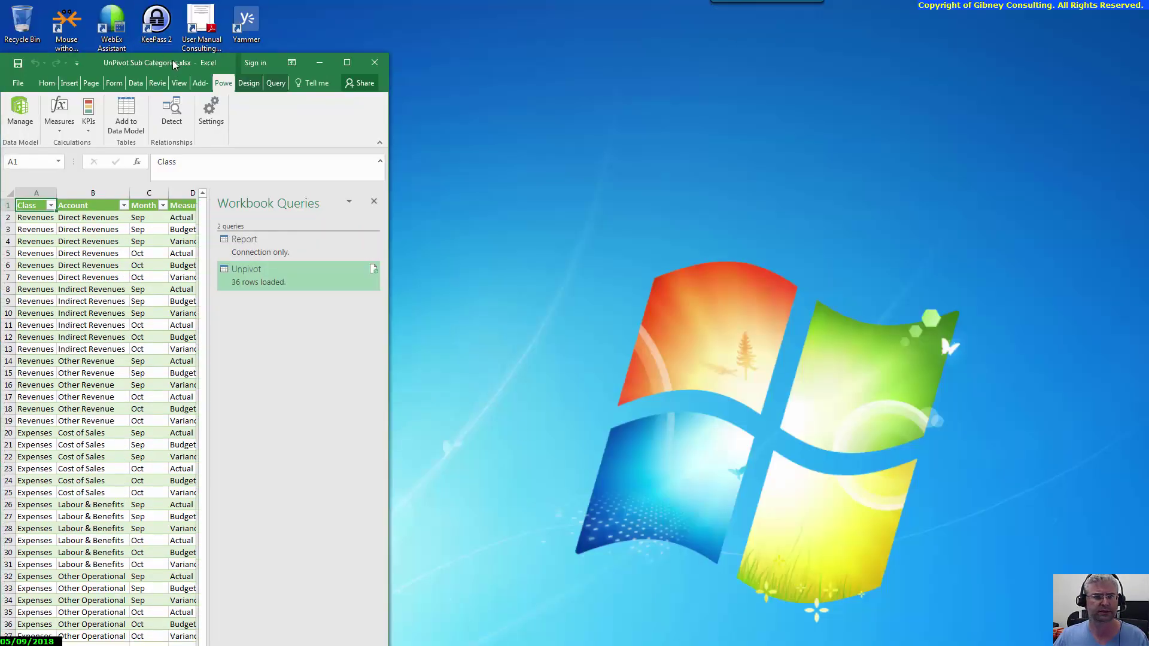
drag(256, 57, 388, 9)
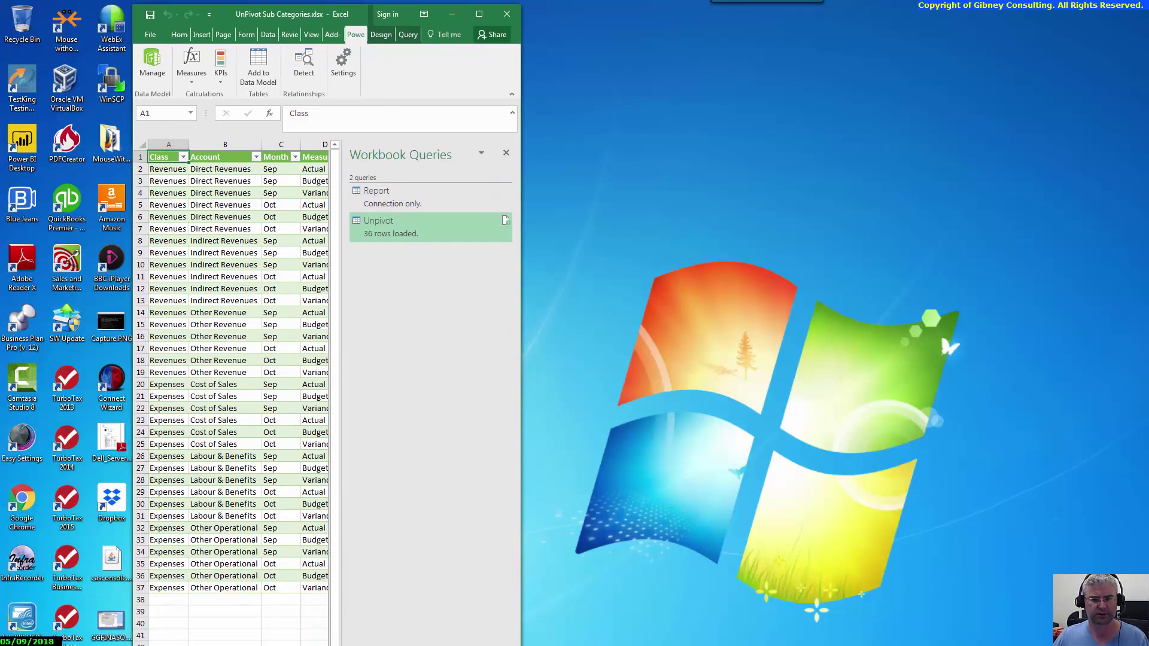
drag(520, 643, 1095, 569)
drag(265, 9, 138, 0)
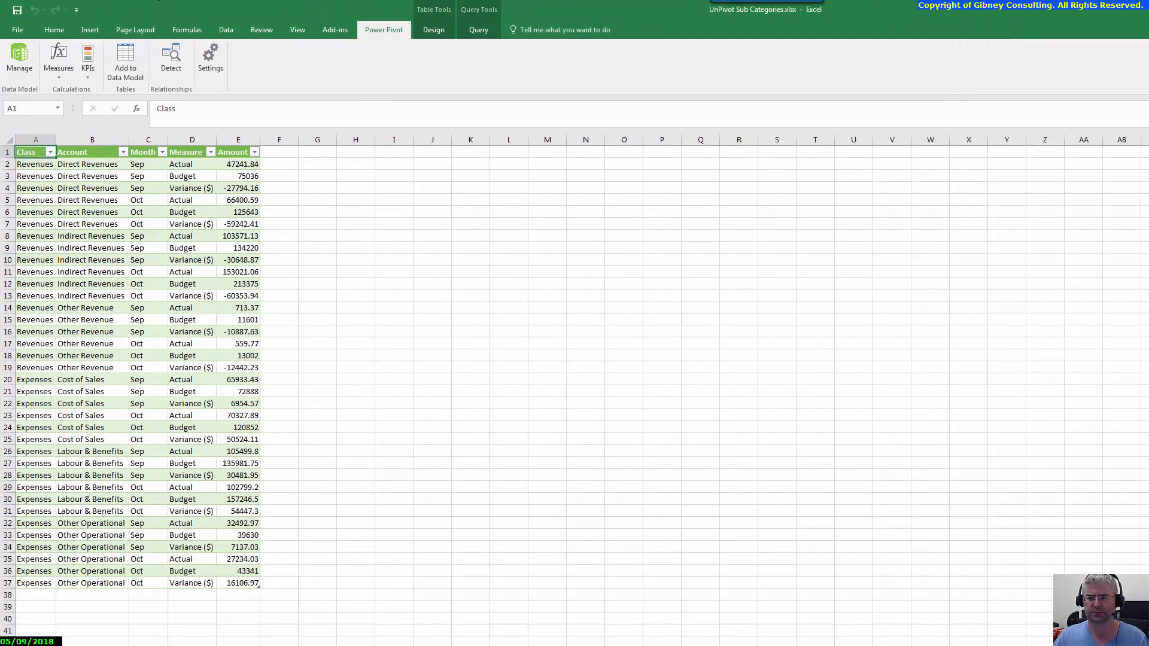
key(super+Down)
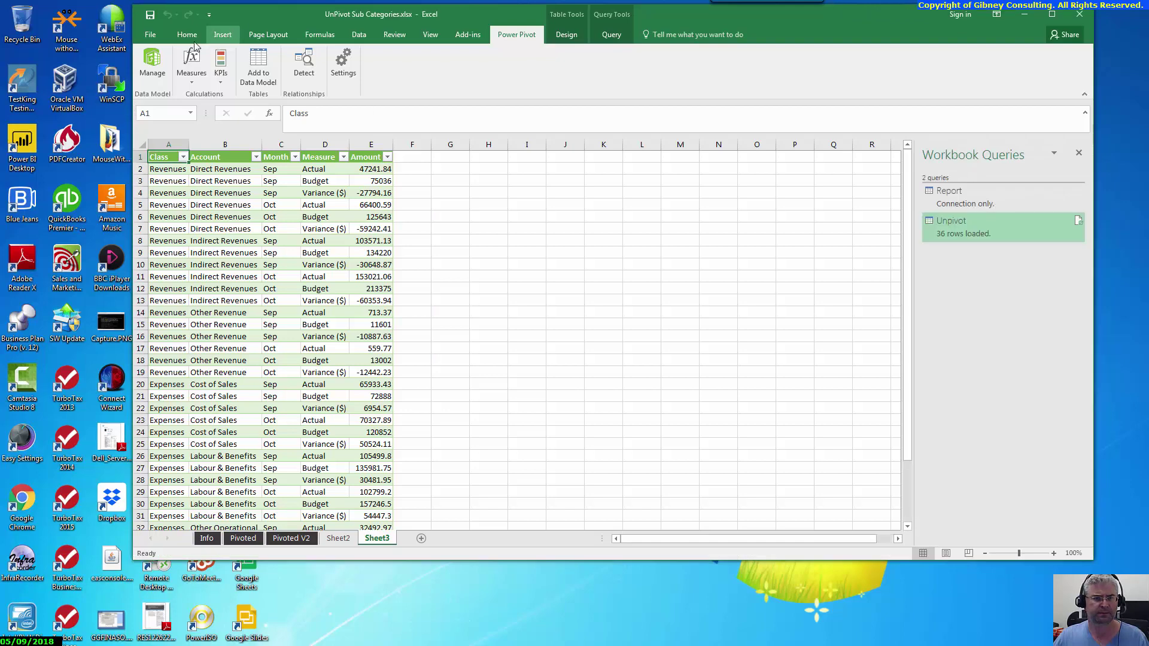
click(232, 29)
drag(271, 13, 144, 13)
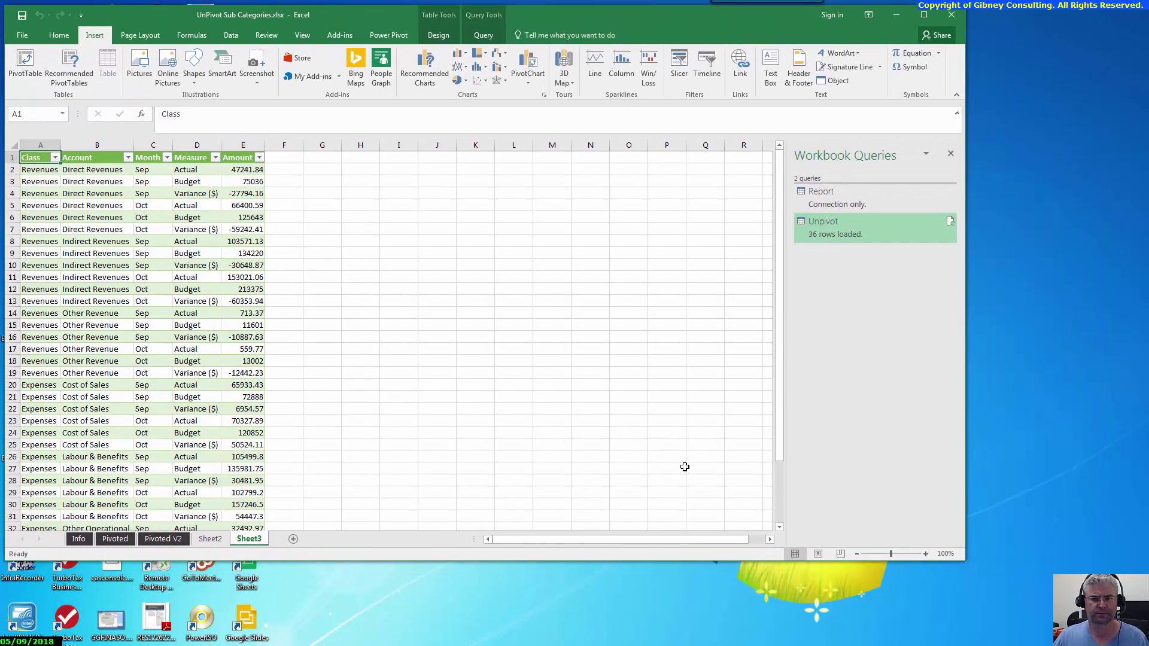
drag(961, 563, 1073, 639)
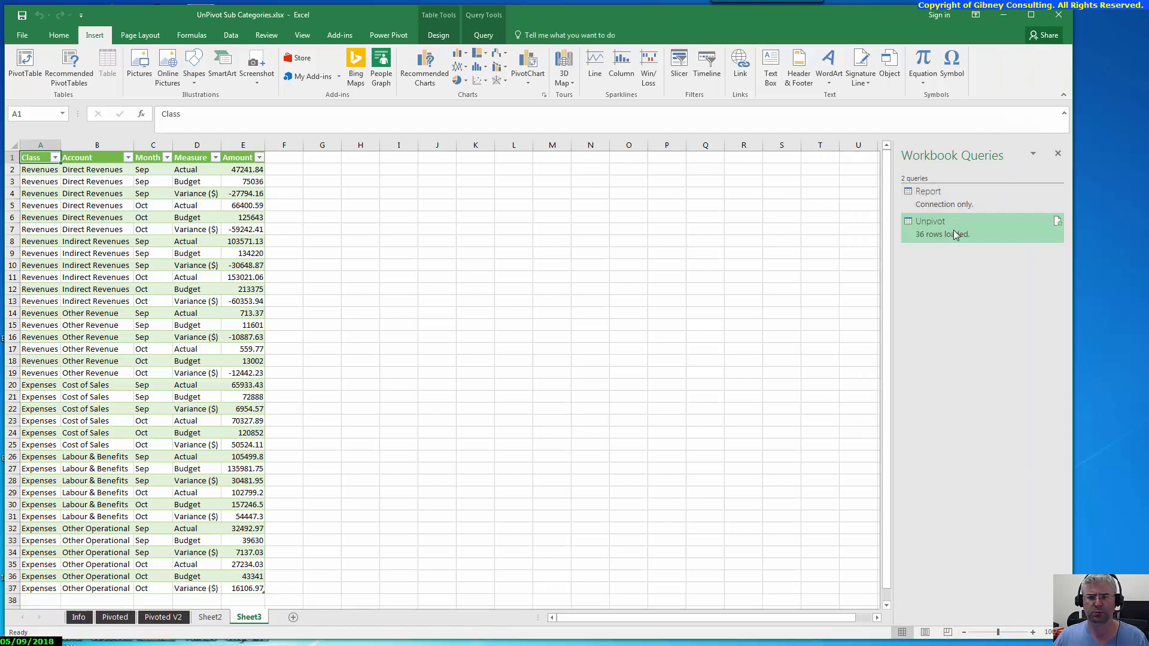
Examine the actions available for the loaded Unpivot query, including Load To, without applying any.
mouse_move(951, 236)
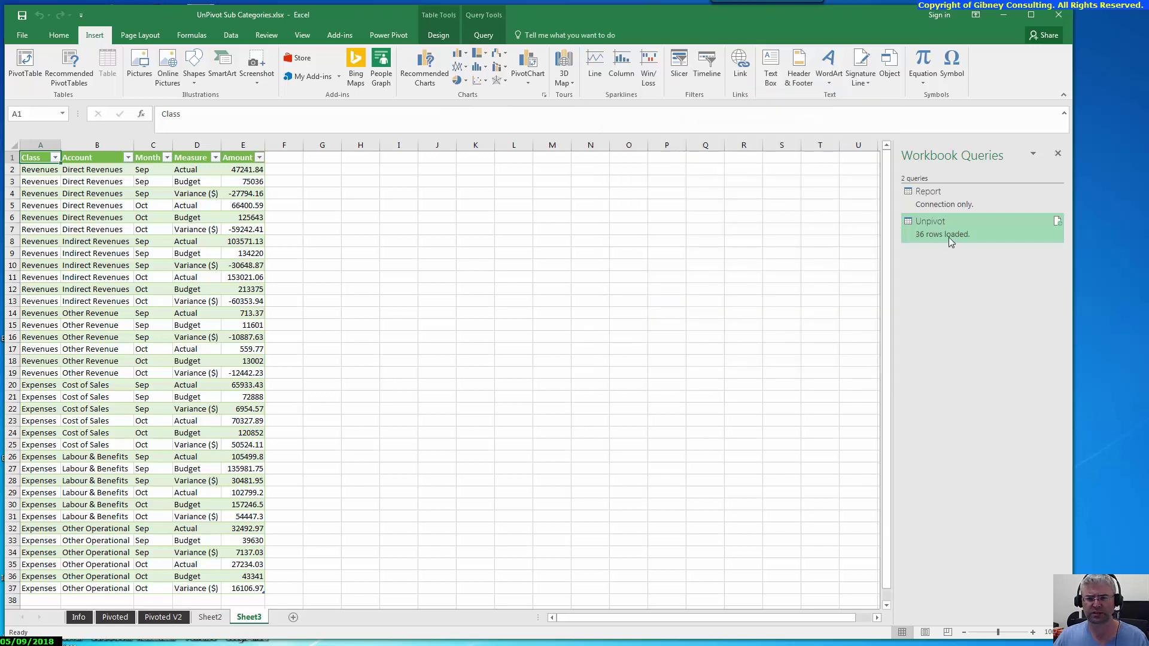
right_click(947, 234)
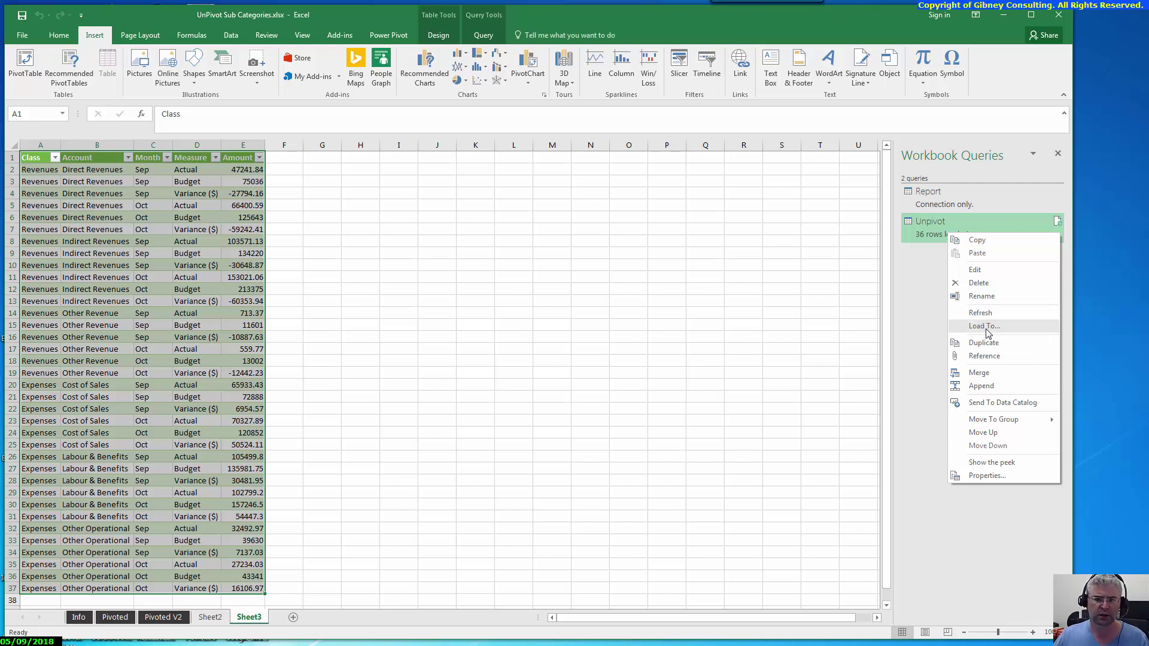
click(295, 169)
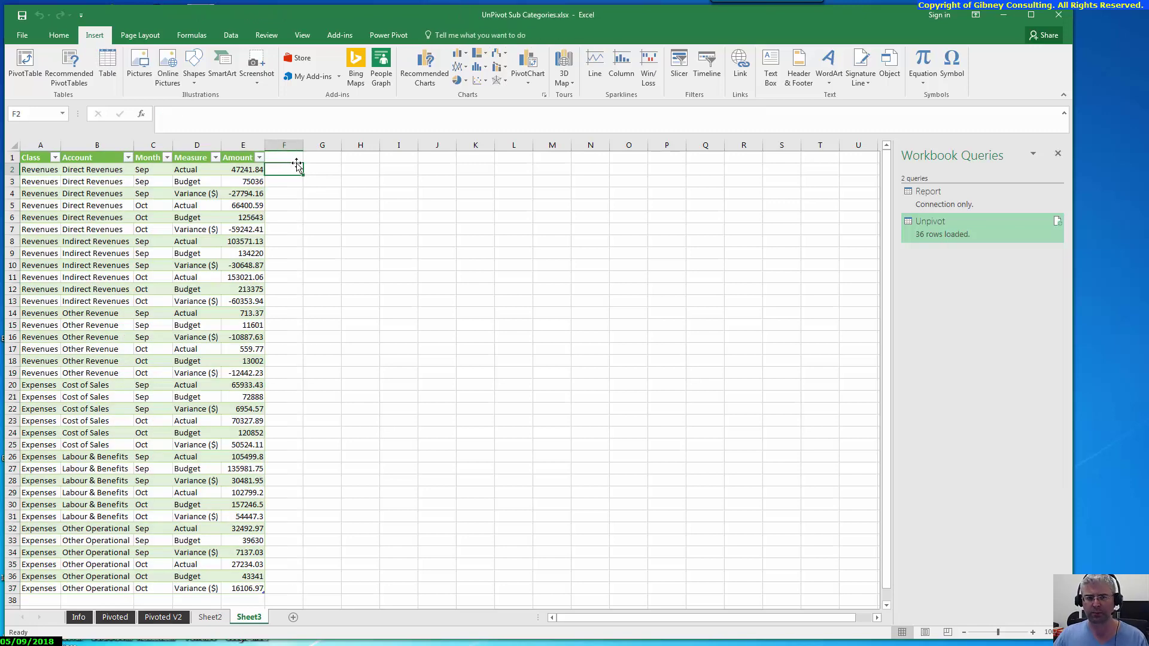
Reopen the Unpivot query for editing to review its applied steps, and close the editor without changes.
right_click(949, 235)
click(975, 272)
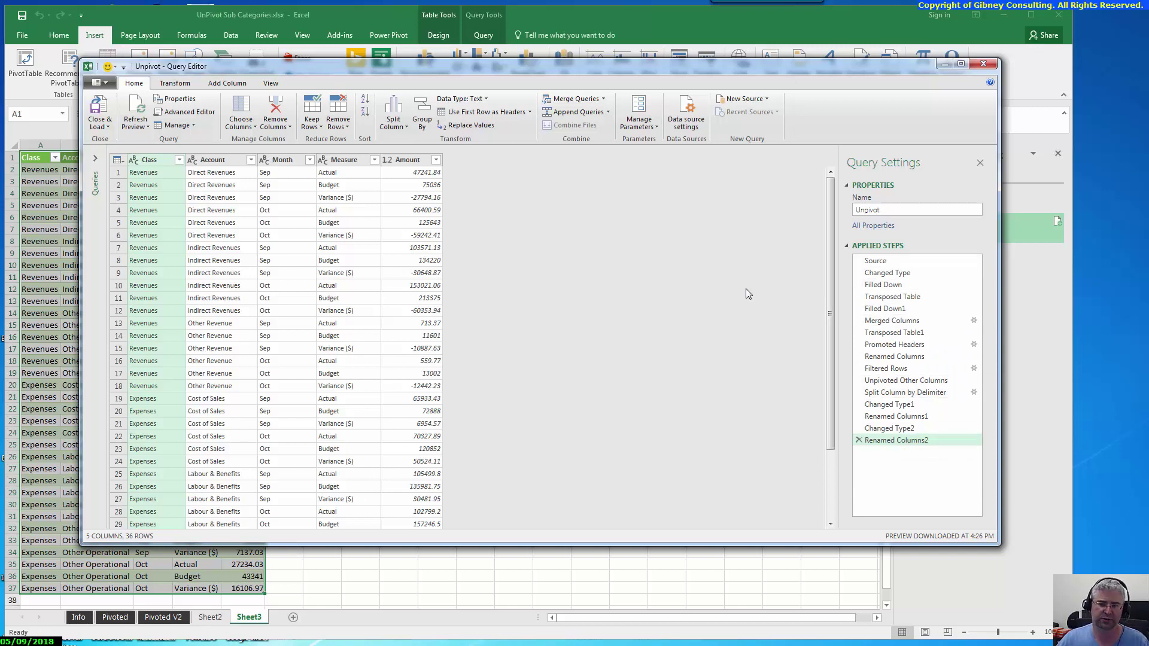
click(991, 65)
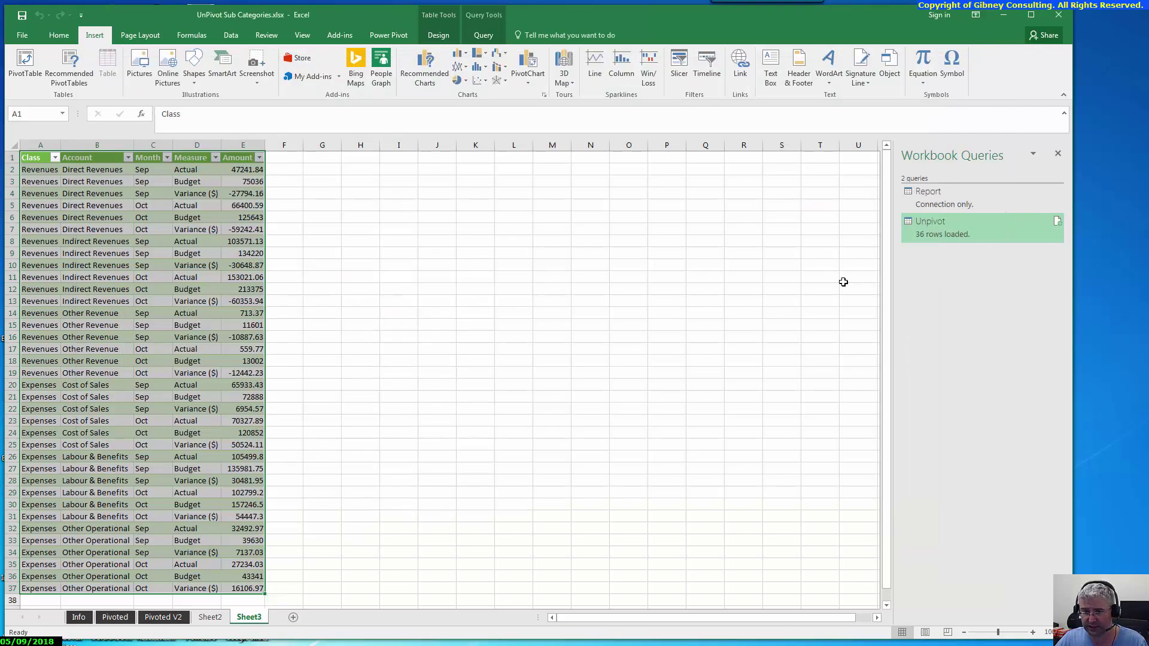